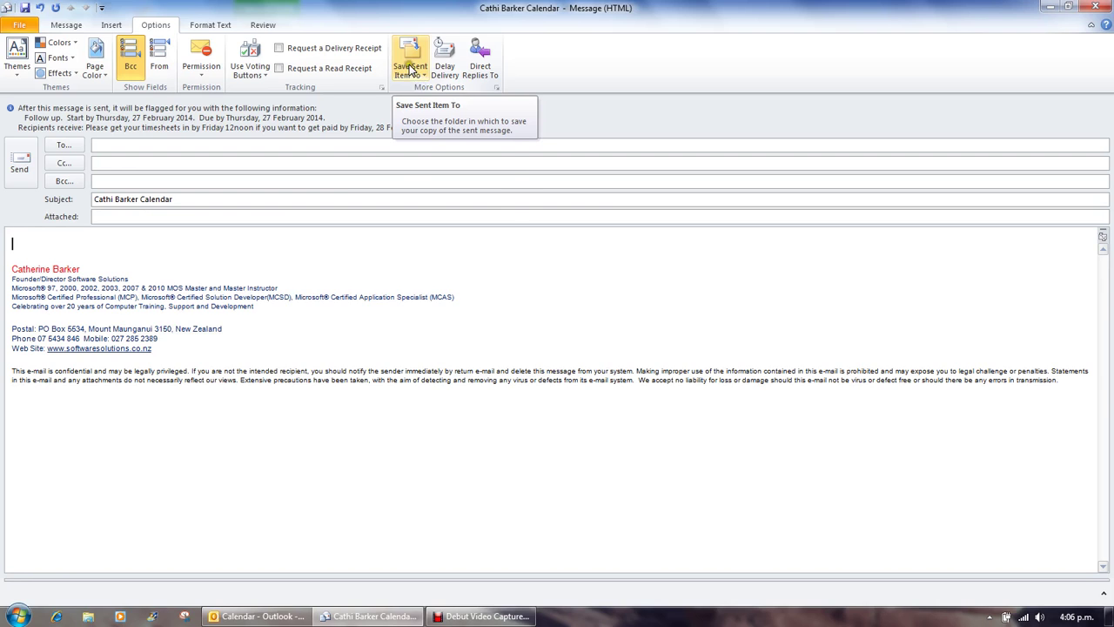
Step: View the folder choices for the sent copy, and delay the message's delivery until the date 28/02/2014
click(414, 77)
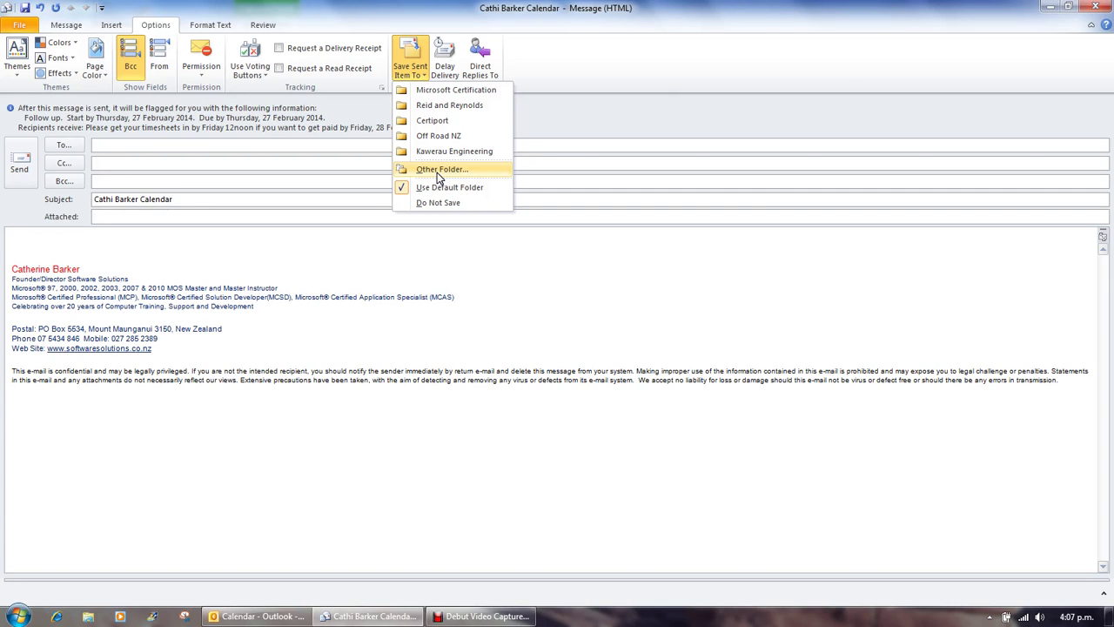
click(447, 76)
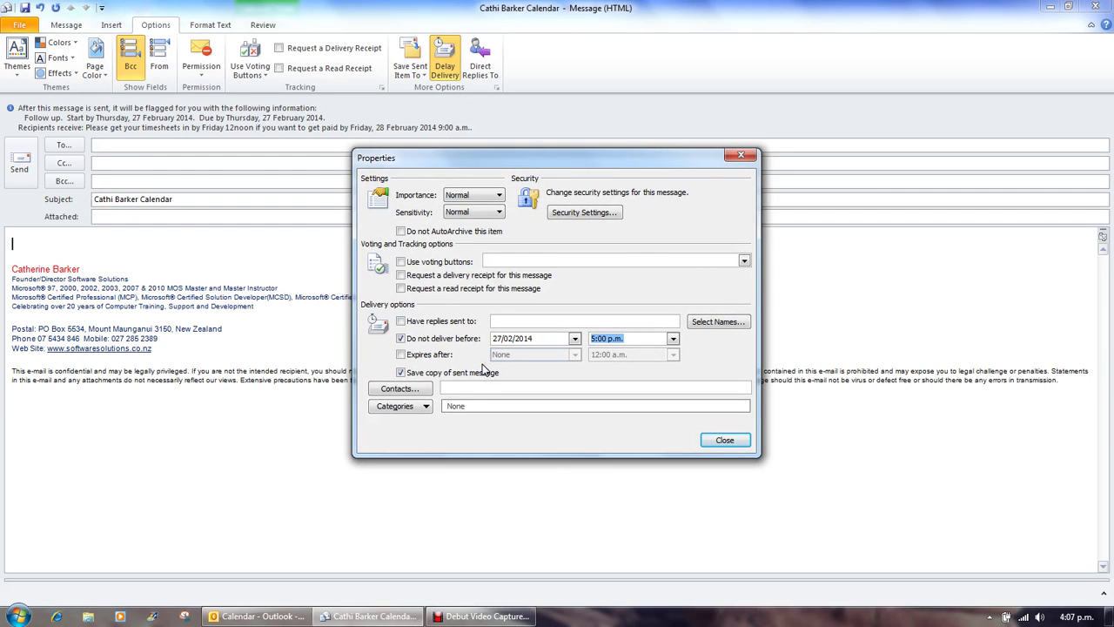
click(576, 339)
click(534, 426)
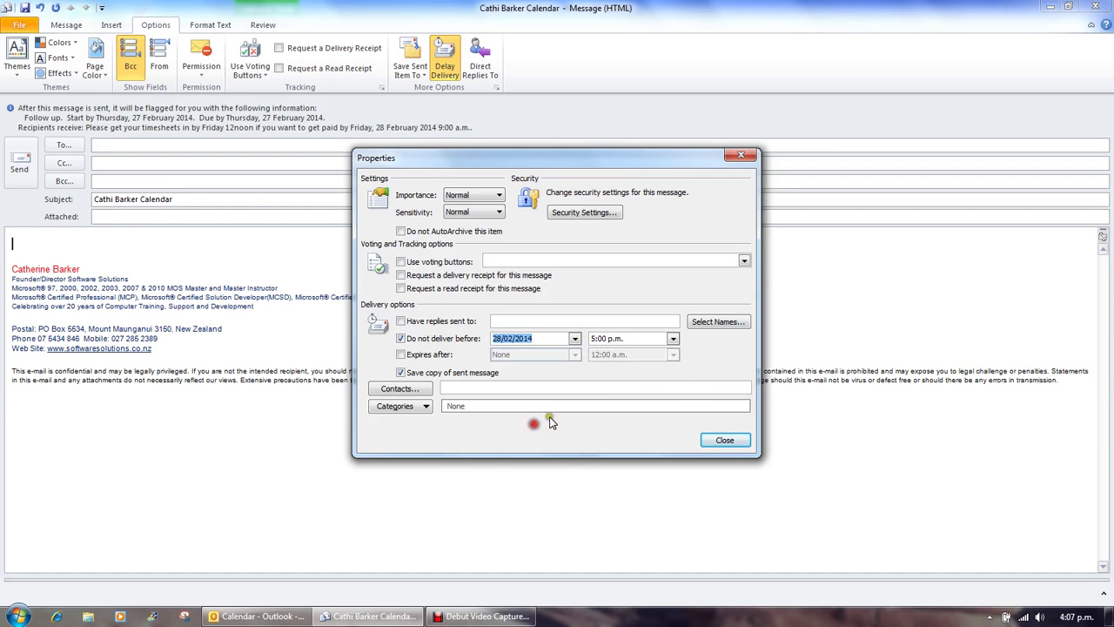
Step: Set the delayed delivery time to 1:00 p.m. and close the message properties
click(672, 339)
click(674, 351)
click(674, 352)
click(673, 353)
click(673, 352)
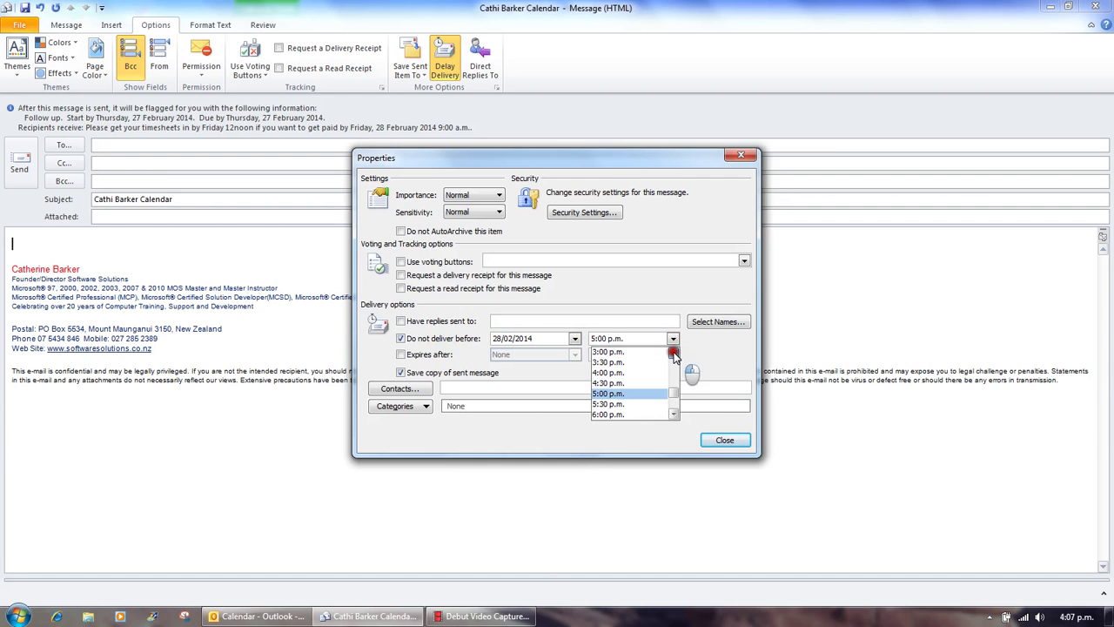
click(673, 352)
click(674, 352)
click(674, 352)
click(673, 352)
click(635, 353)
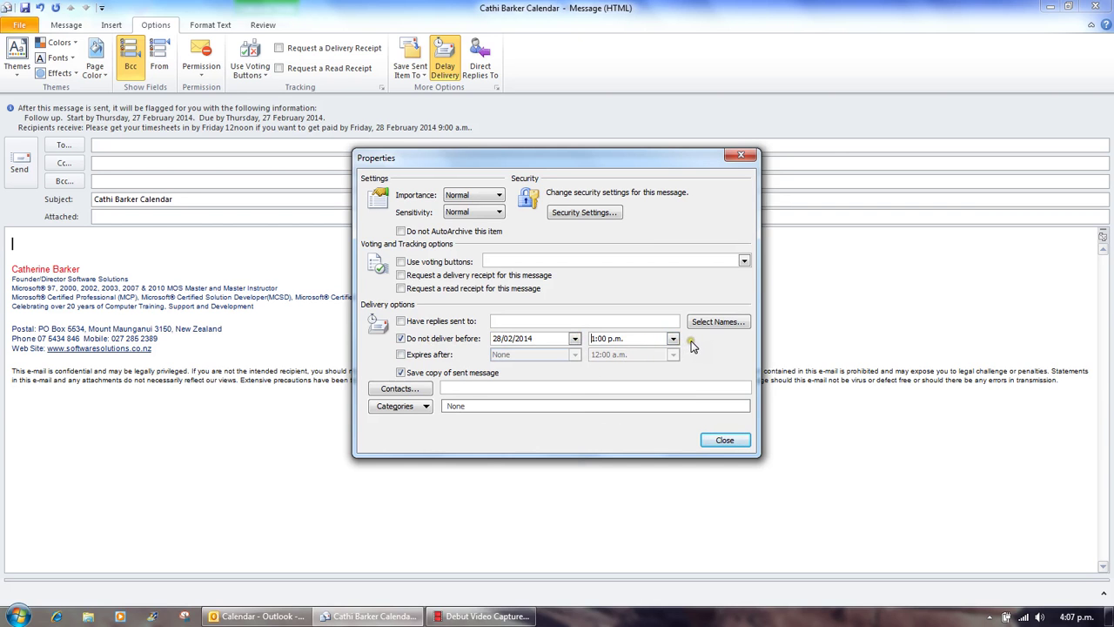
click(725, 440)
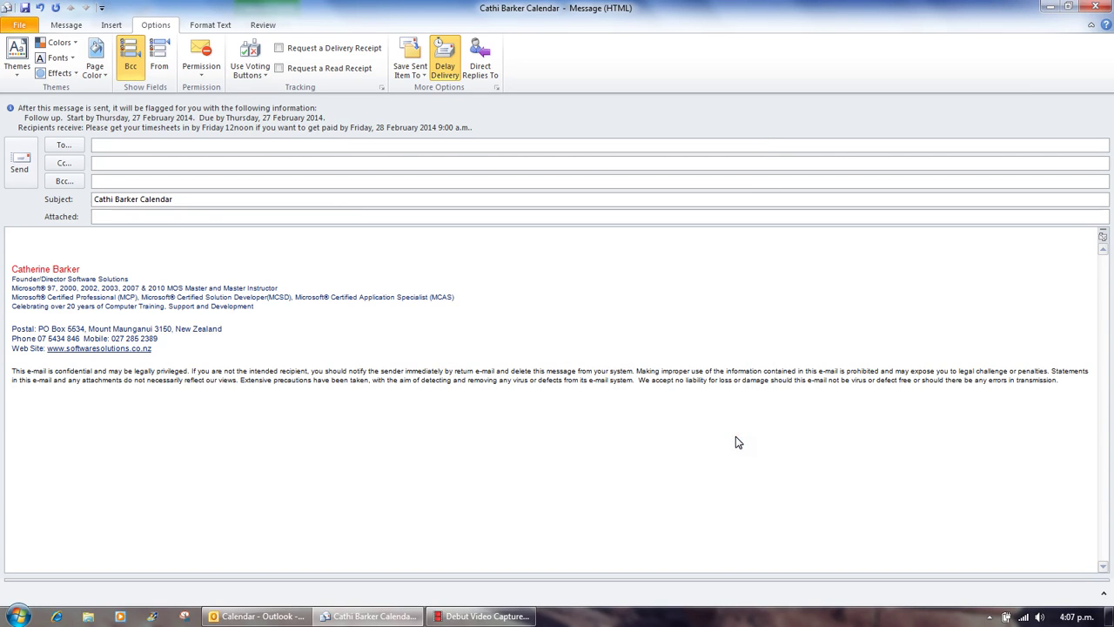
Step: Direct replies to the message to a different contact picked from the address book instead of the sender
click(484, 73)
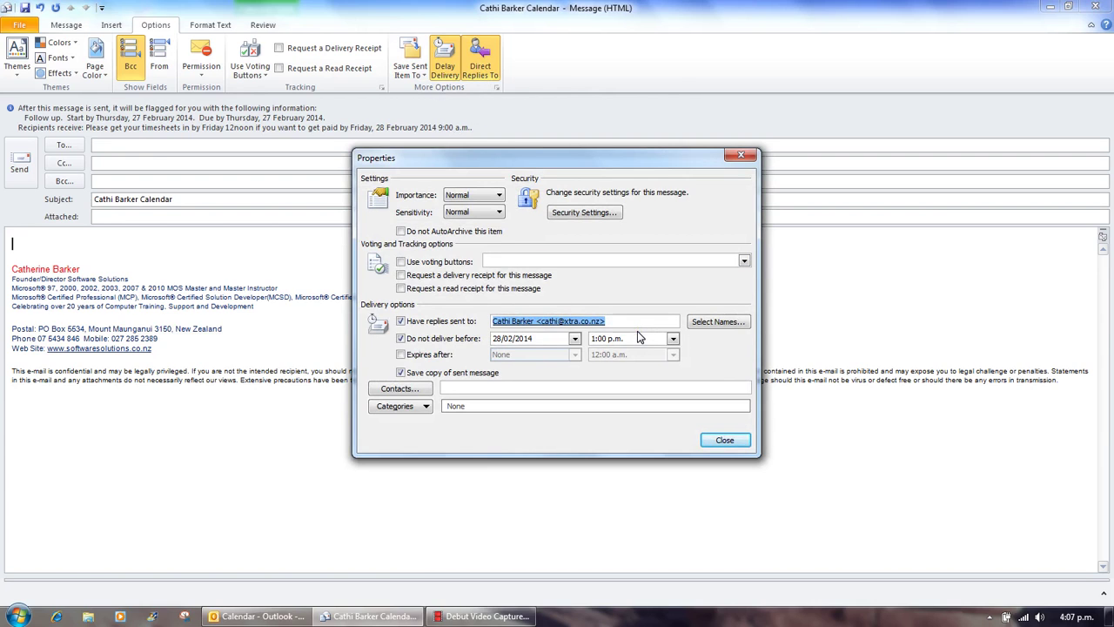
key(Delete)
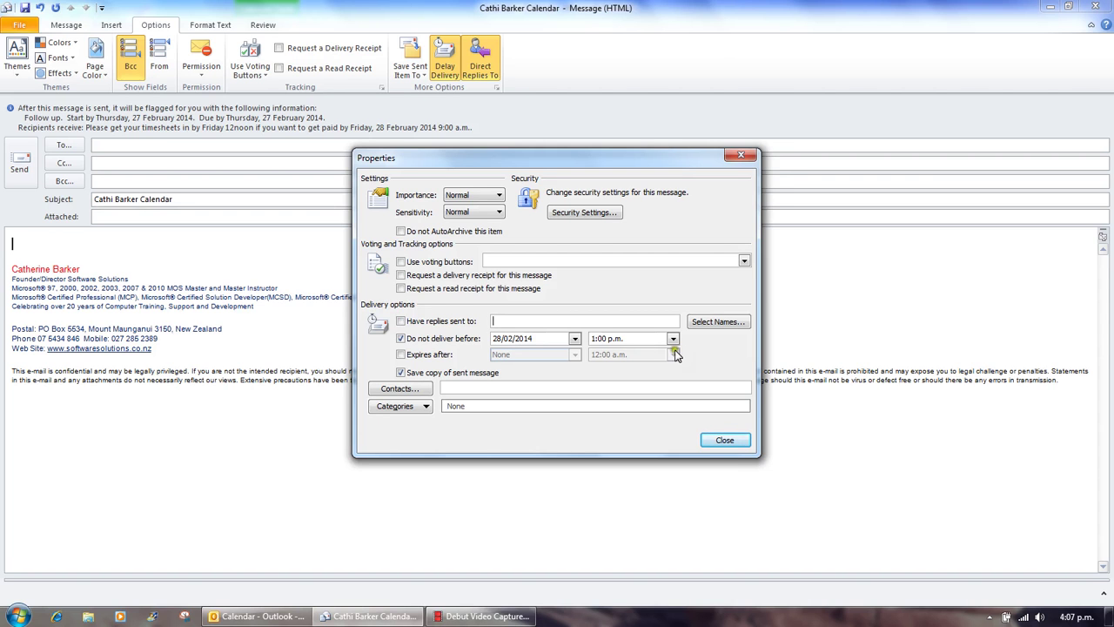
click(705, 327)
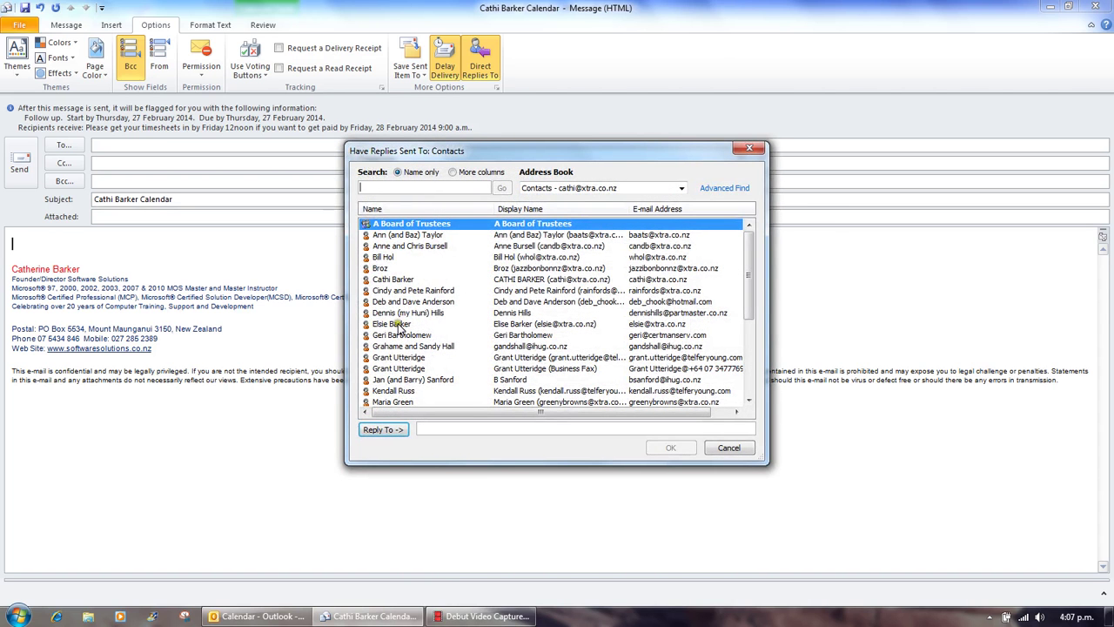
double_click(407, 313)
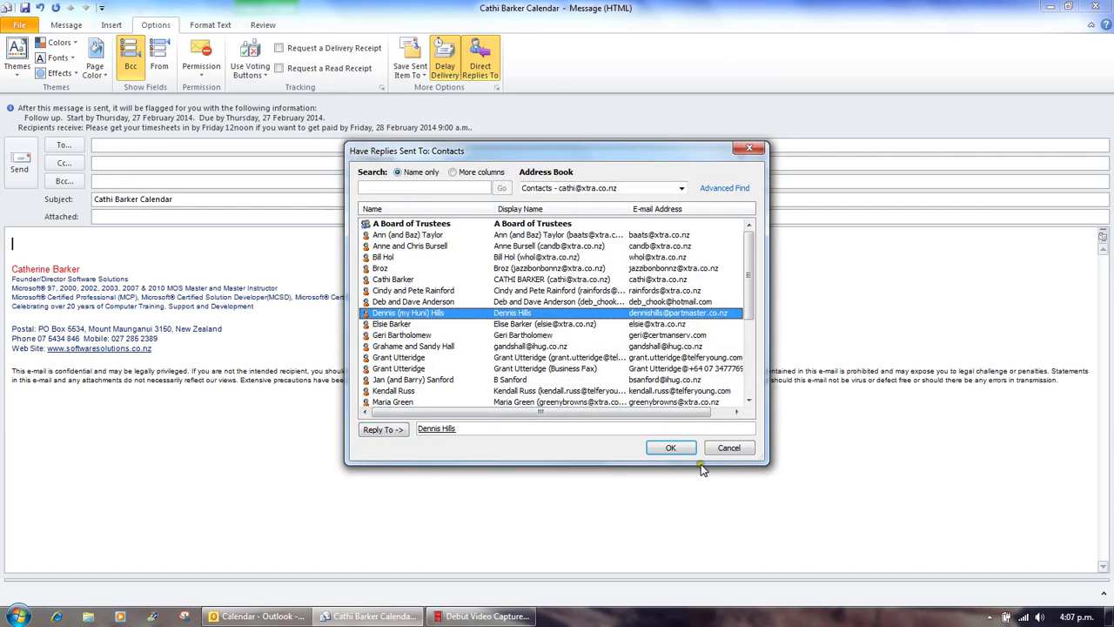
click(683, 451)
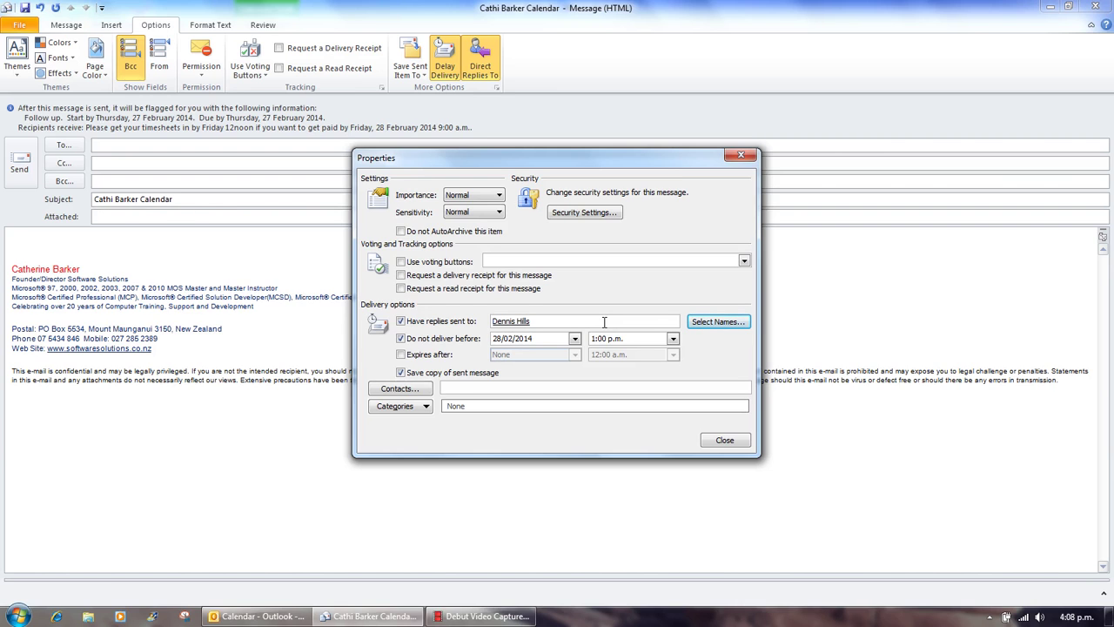
click(739, 439)
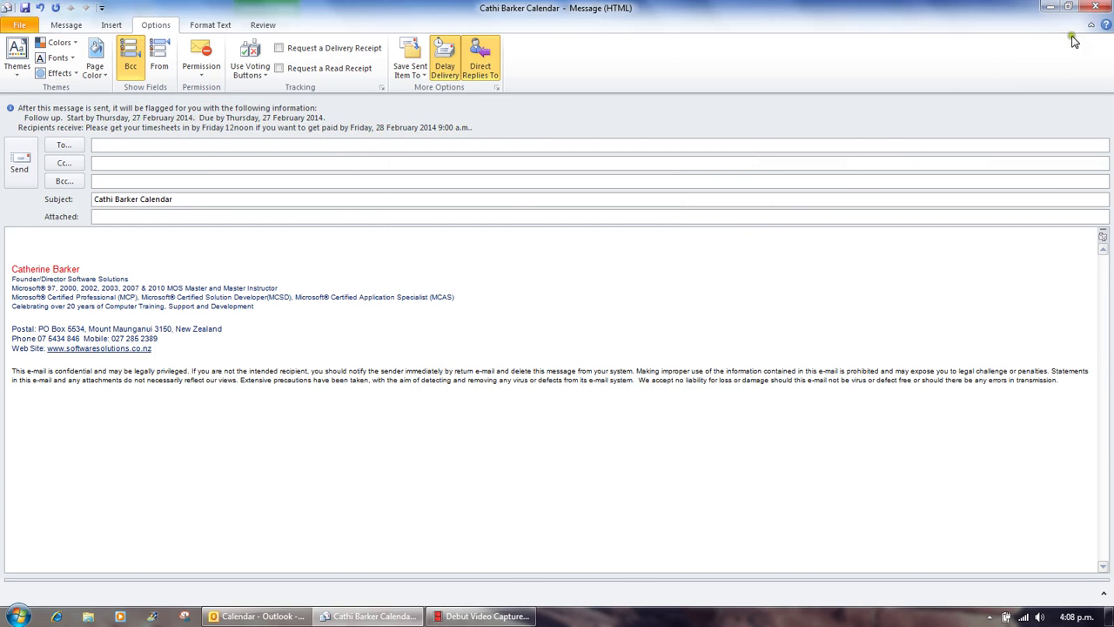
Step: Close the calendar message without keeping its draft and show the Inbox
click(1094, 7)
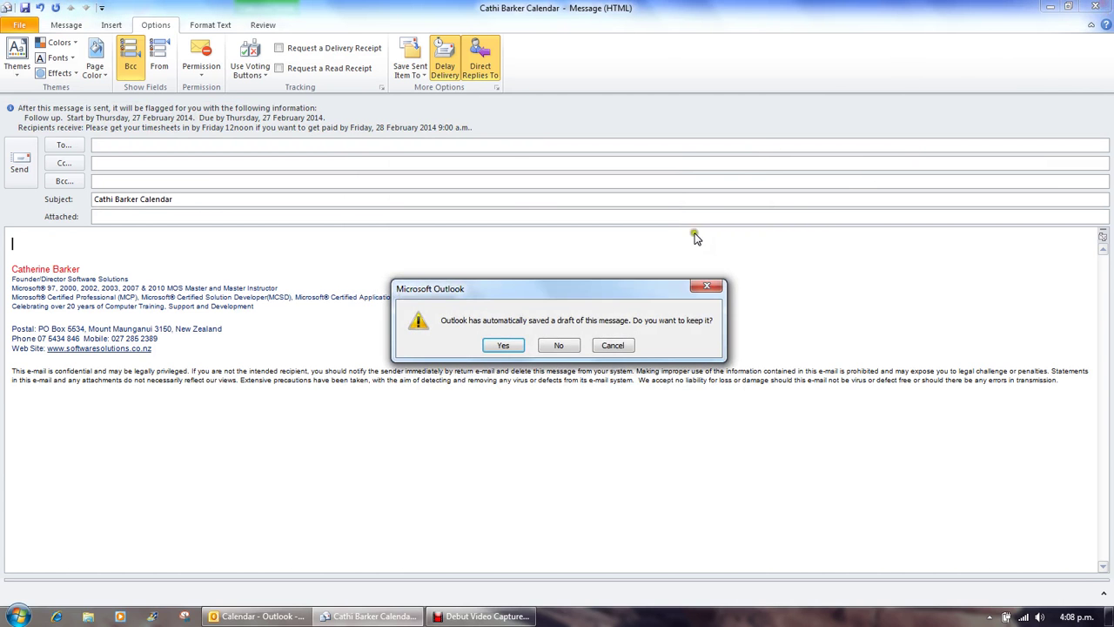
click(563, 341)
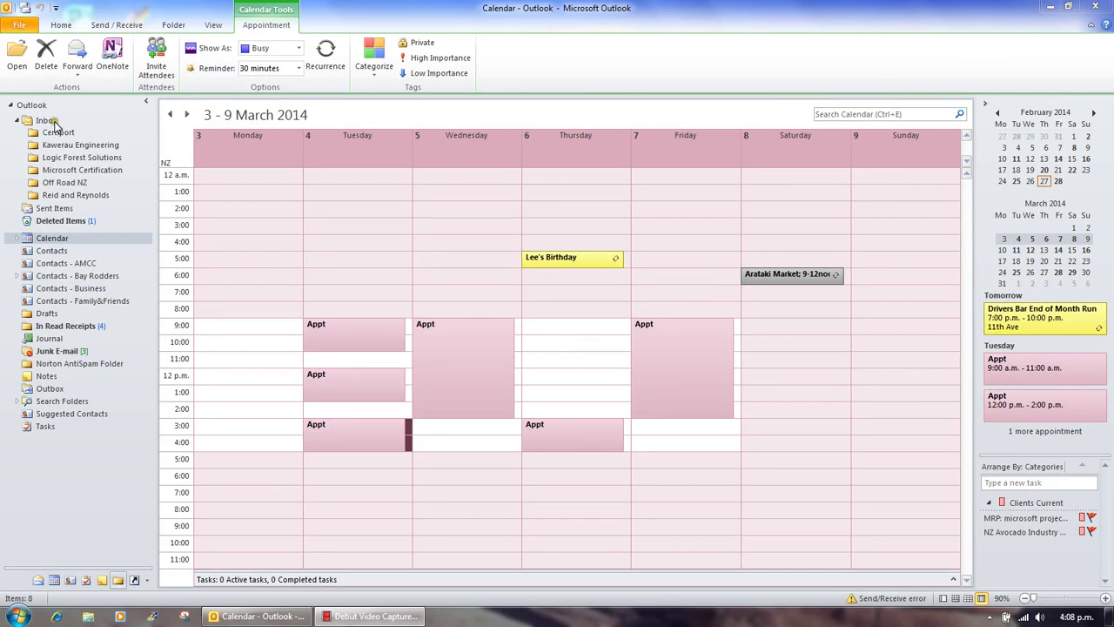
click(53, 122)
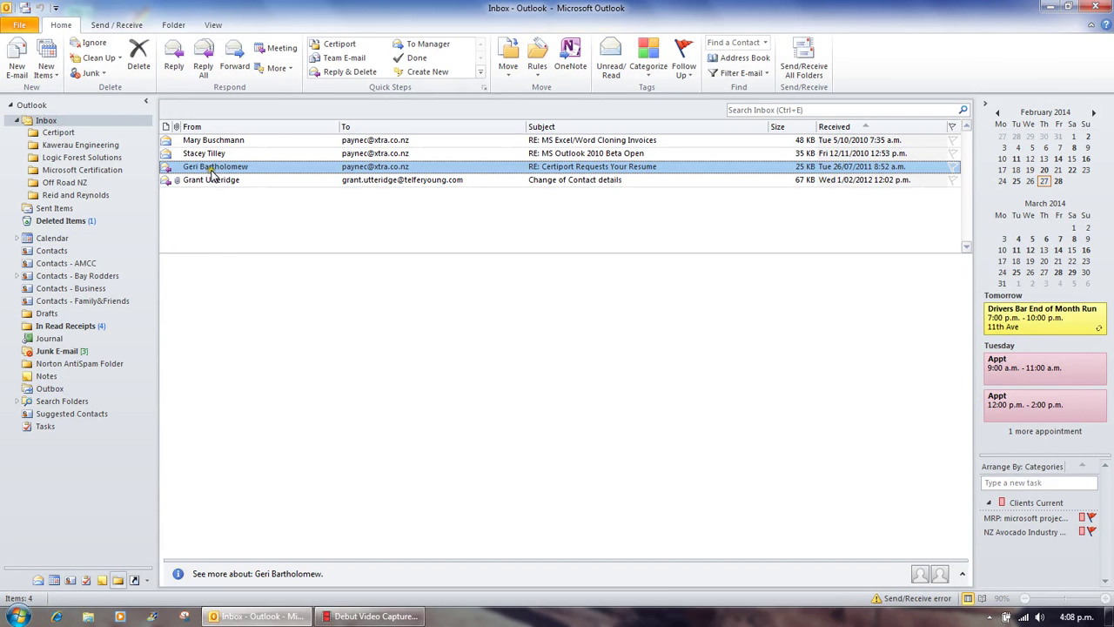
Step: Preview how the "RE: Certiport Requests Your Resume" message will print, and return to the Inbox
click(19, 24)
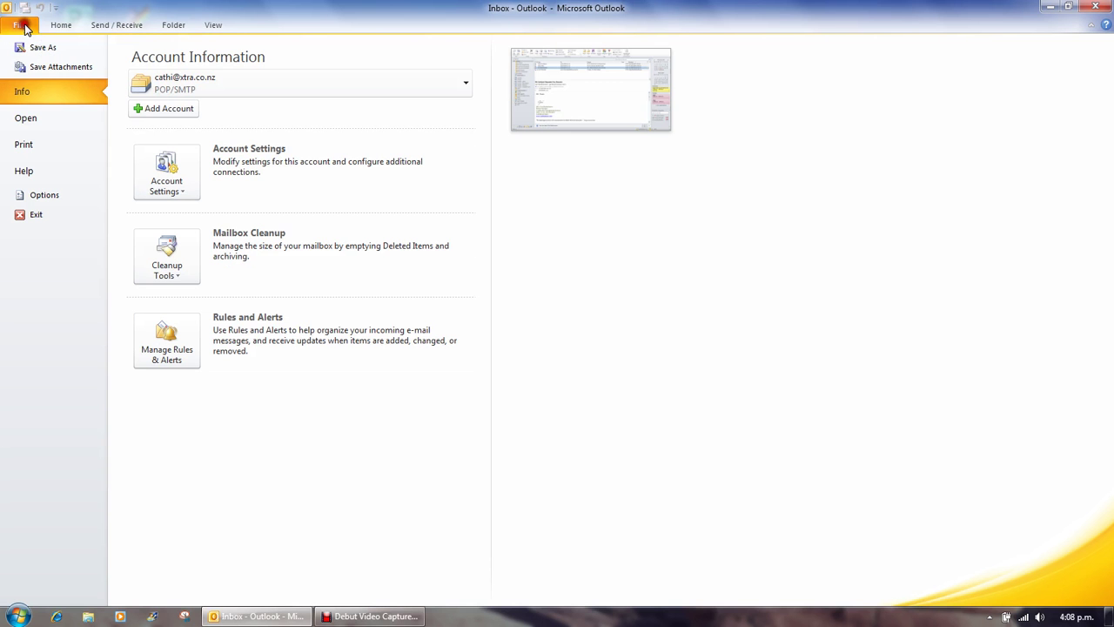
click(27, 147)
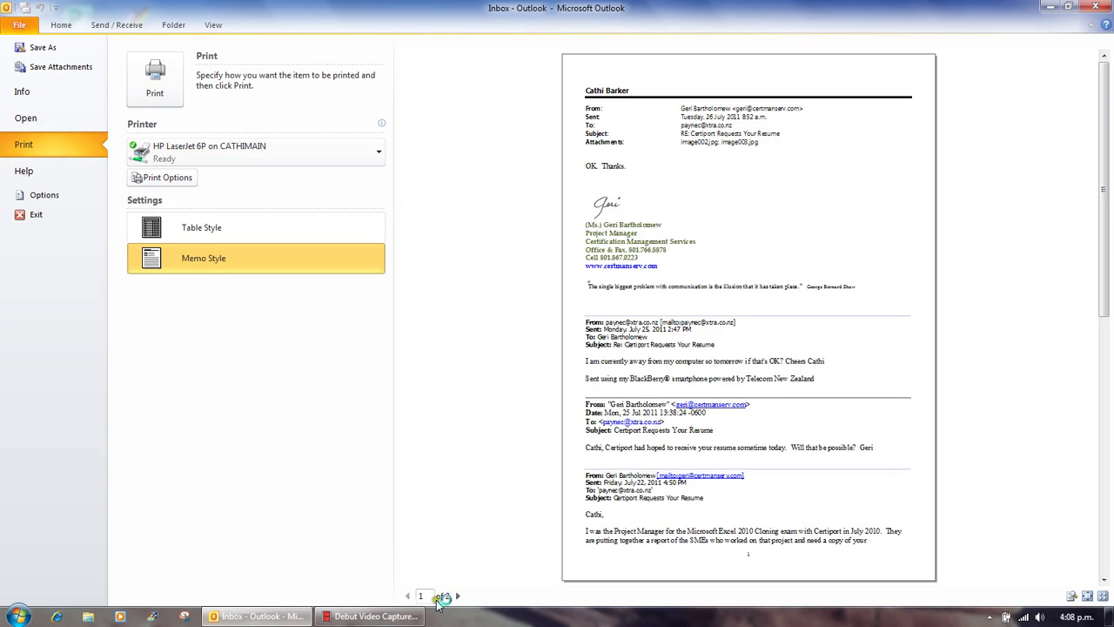
click(75, 26)
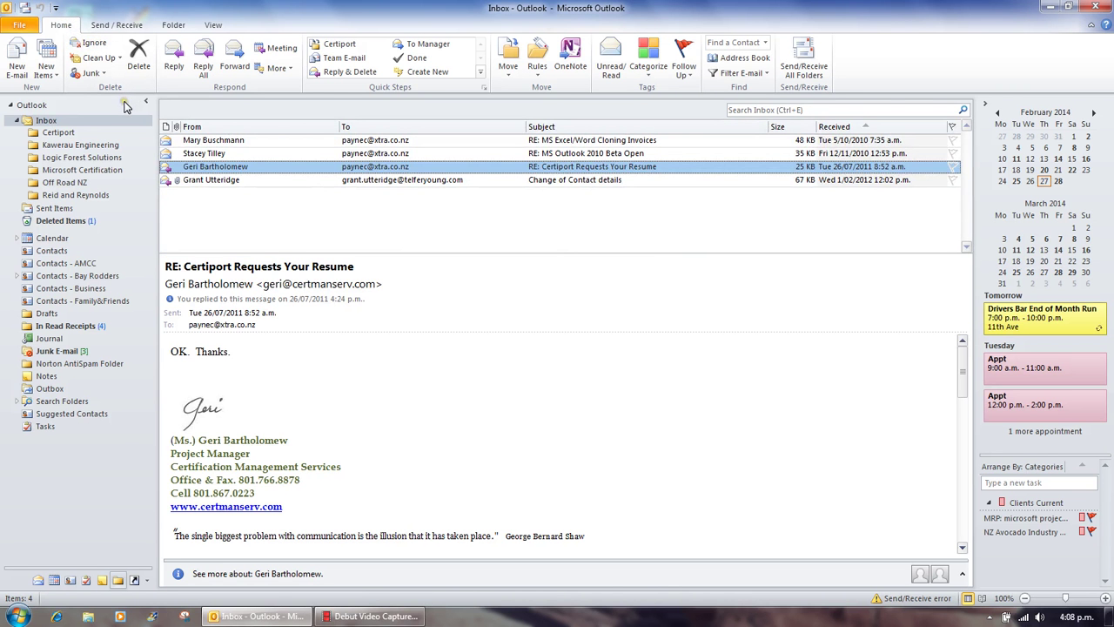
Step: Create a forward of the "RE: Certiport Requests Your Resume" message with the original as an attachment
click(276, 68)
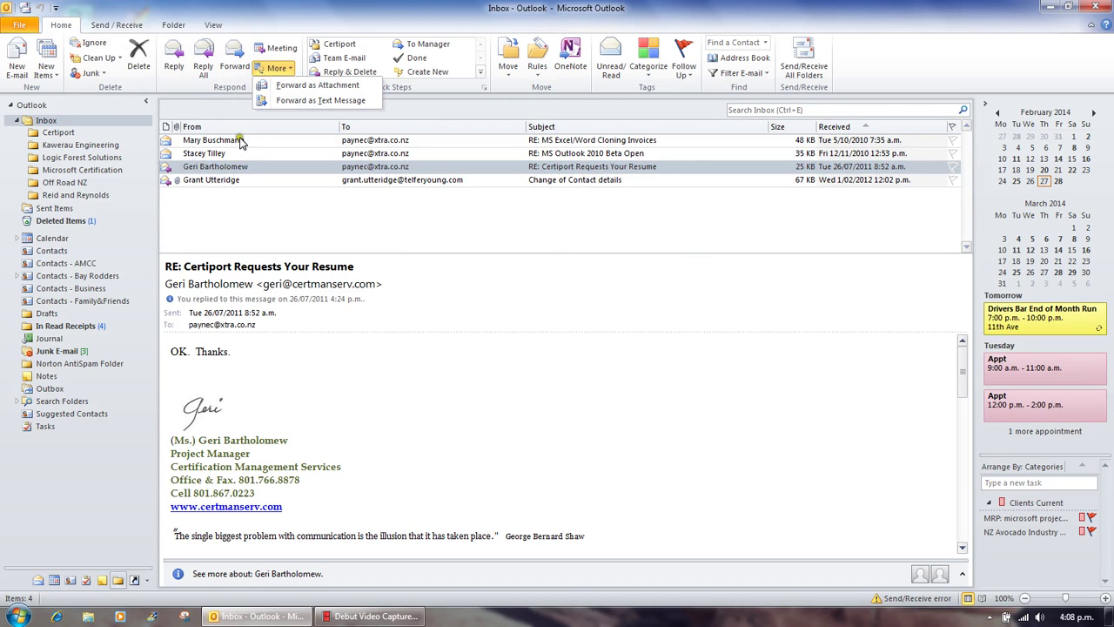
click(299, 88)
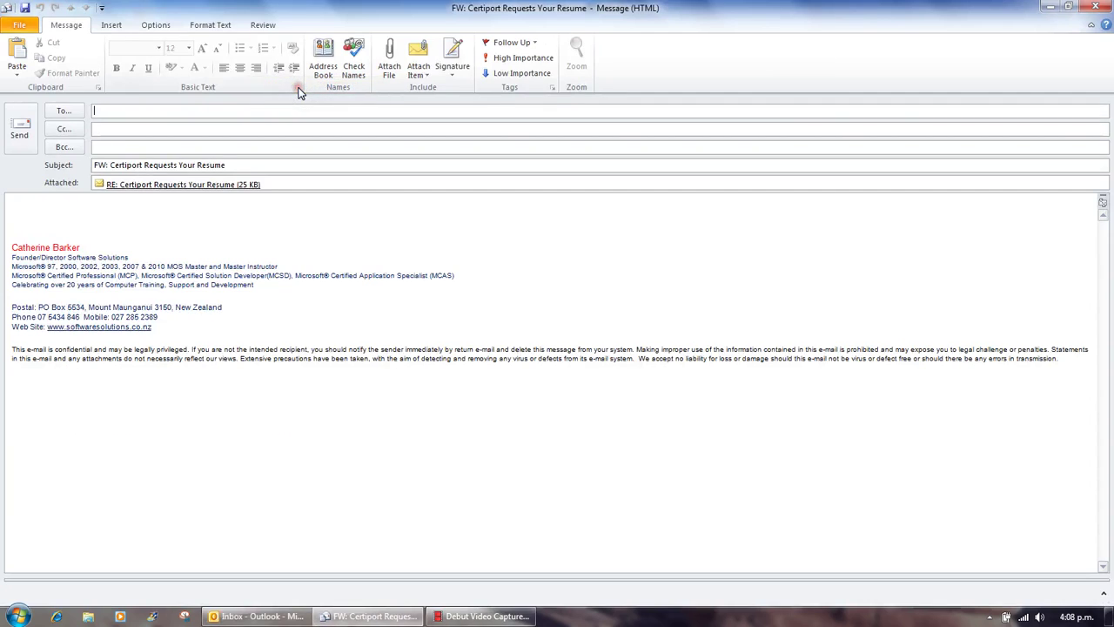
click(71, 216)
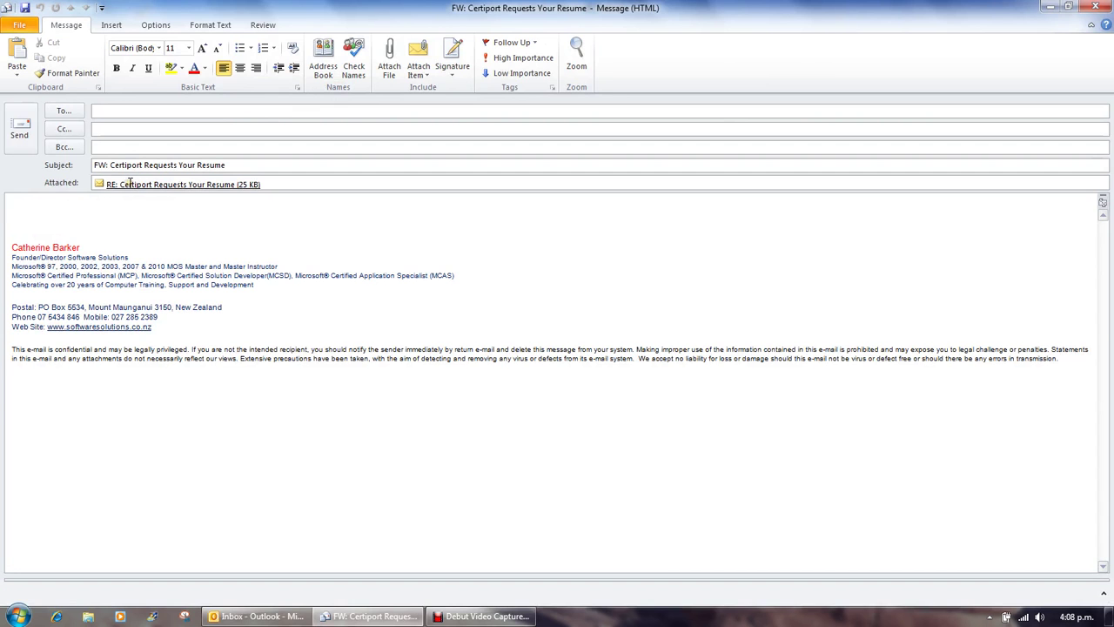
Step: Open the attached message to check it, and close the forward without saving changes
double_click(129, 184)
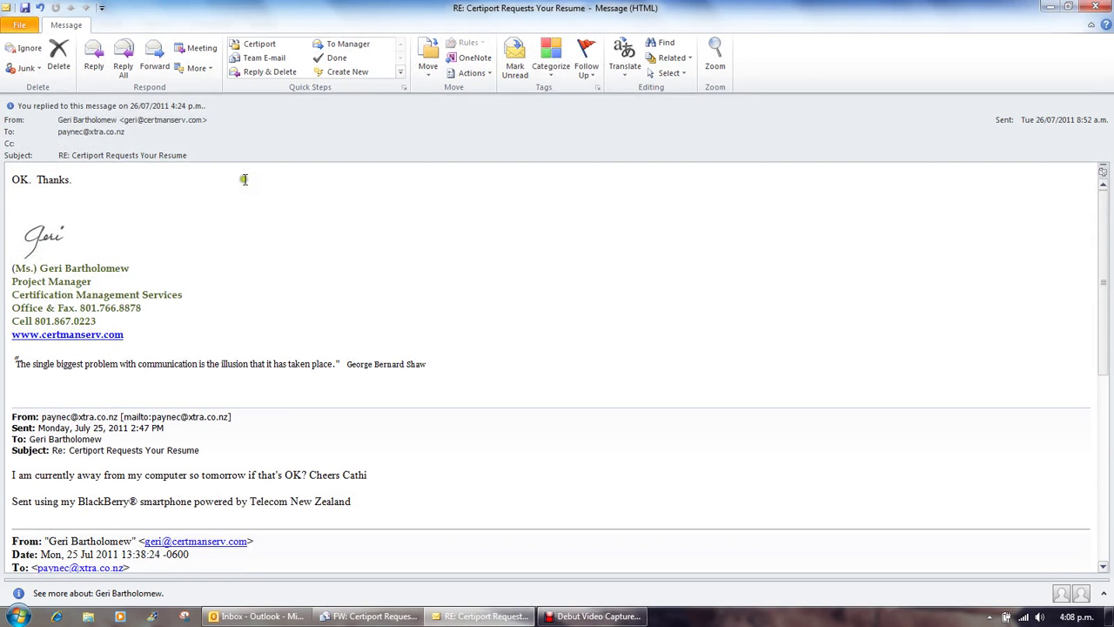
click(1096, 7)
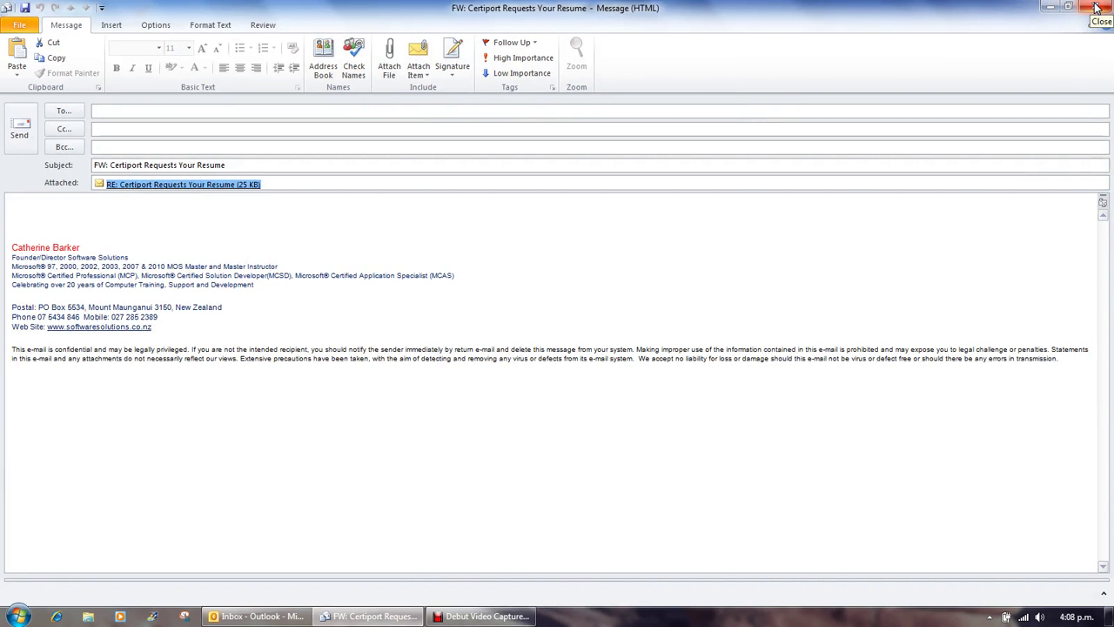
click(1095, 7)
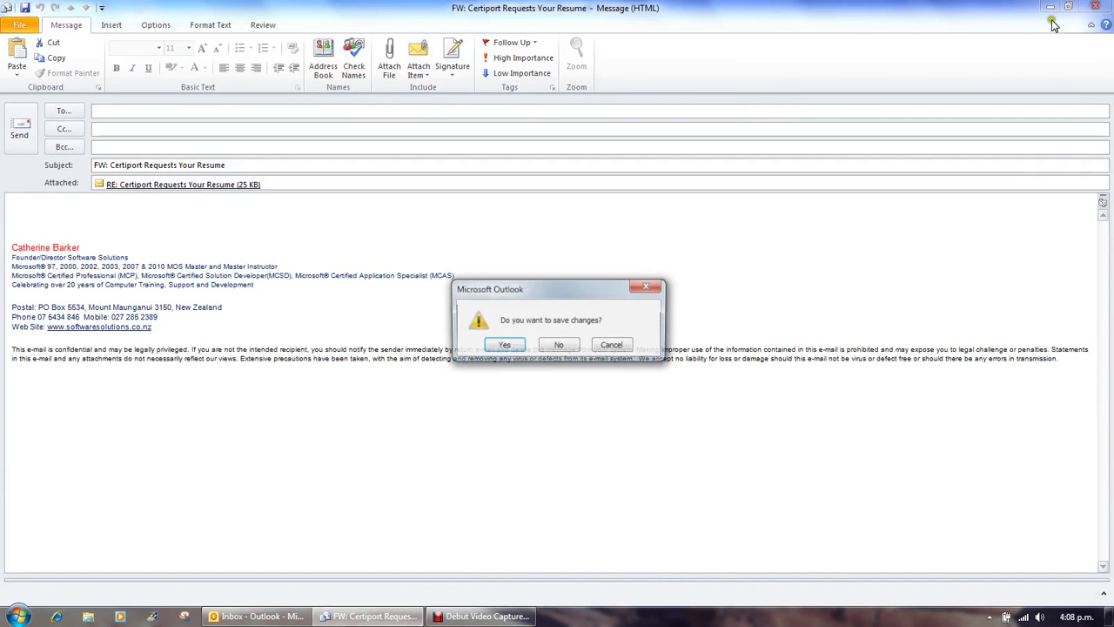
click(561, 346)
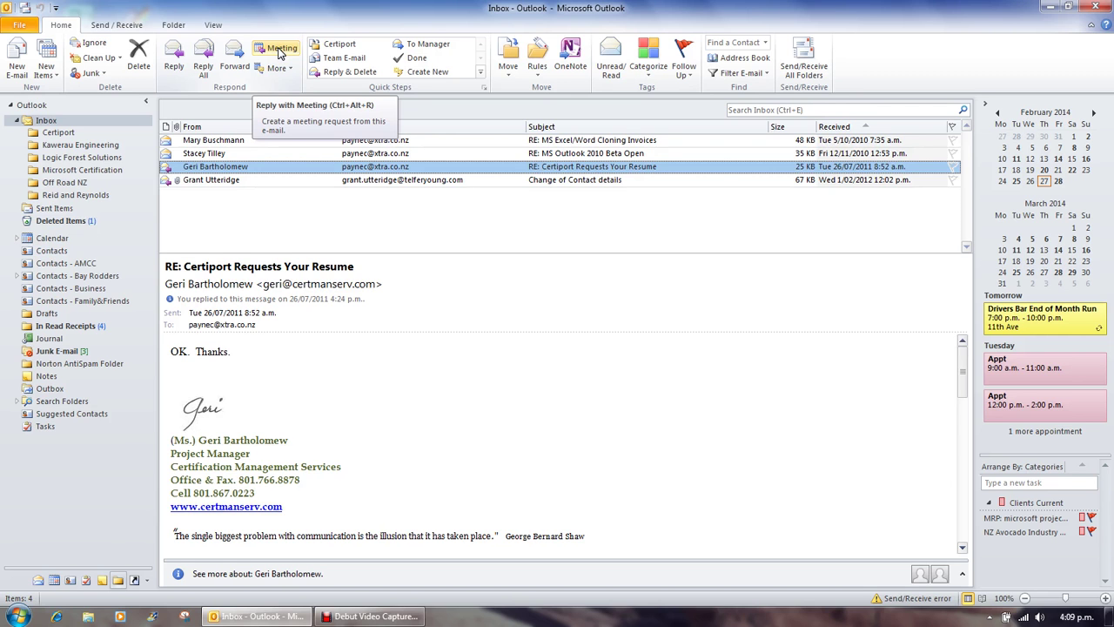
Step: Reply to the "RE: Certiport Requests Your Resume" message with a meeting request located in "Board Room"
click(279, 52)
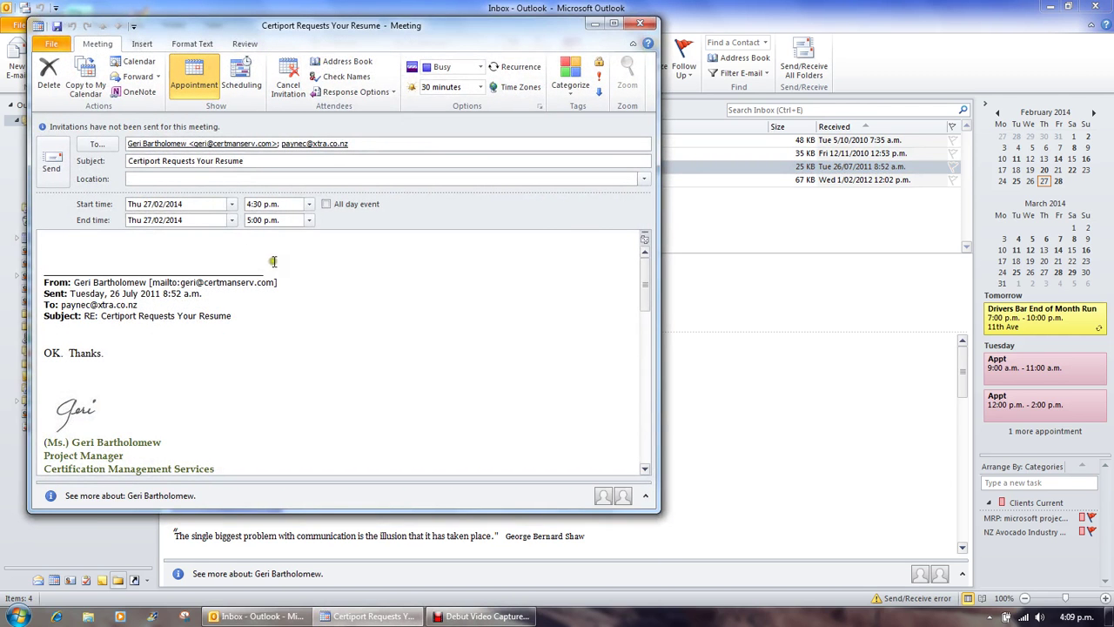
text(Board Room)
key(Tab)
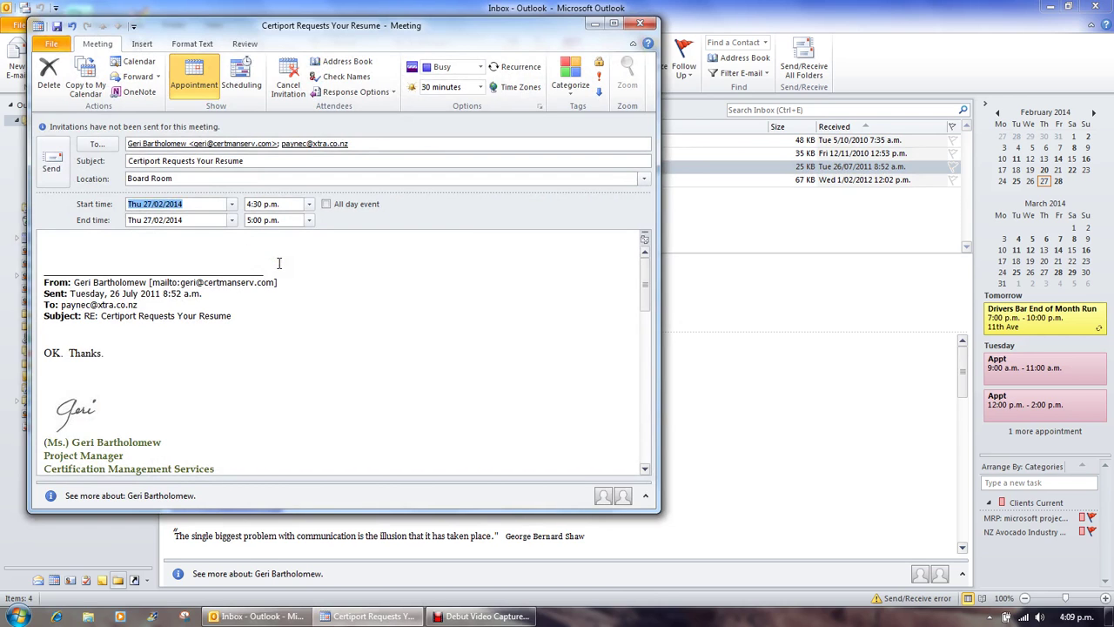
Step: Schedule the meeting for Friday 28/02/2014 from 9:00 a.m. to 11:00 a.m., and close it without saving changes
text(fr)
key(Tab)
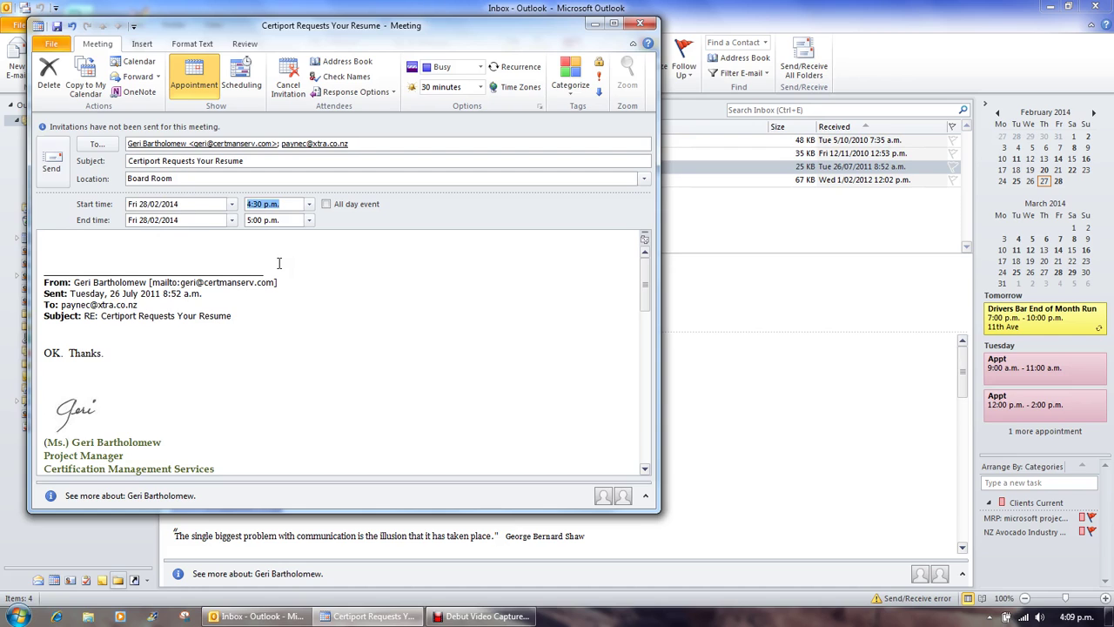
text(9a)
key(Tab)
key(Tab)
text(11a)
key(Tab)
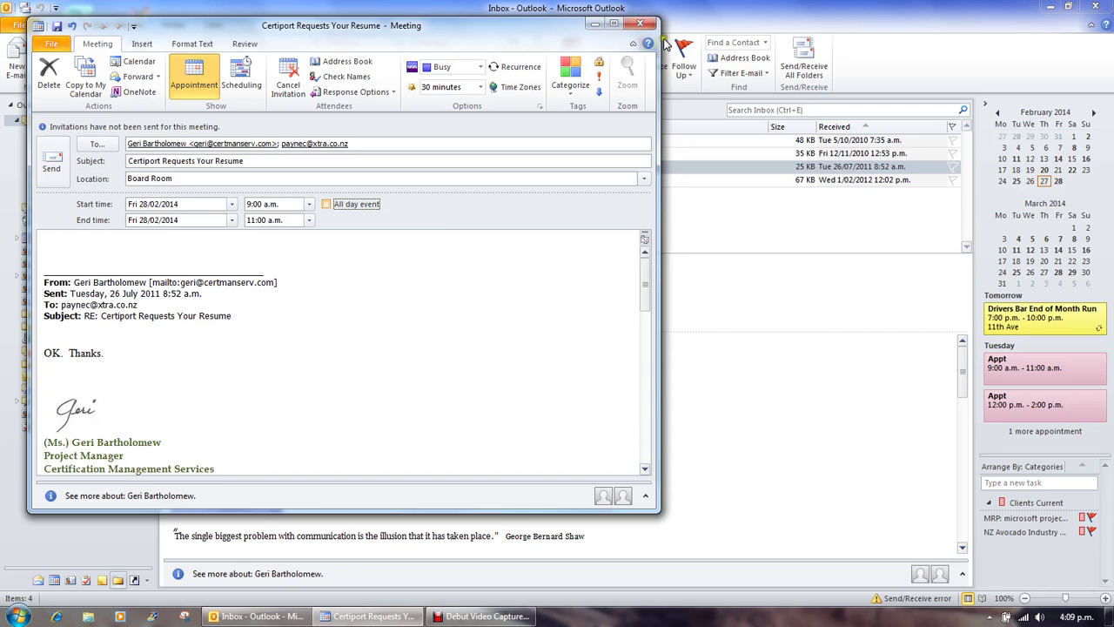
click(639, 23)
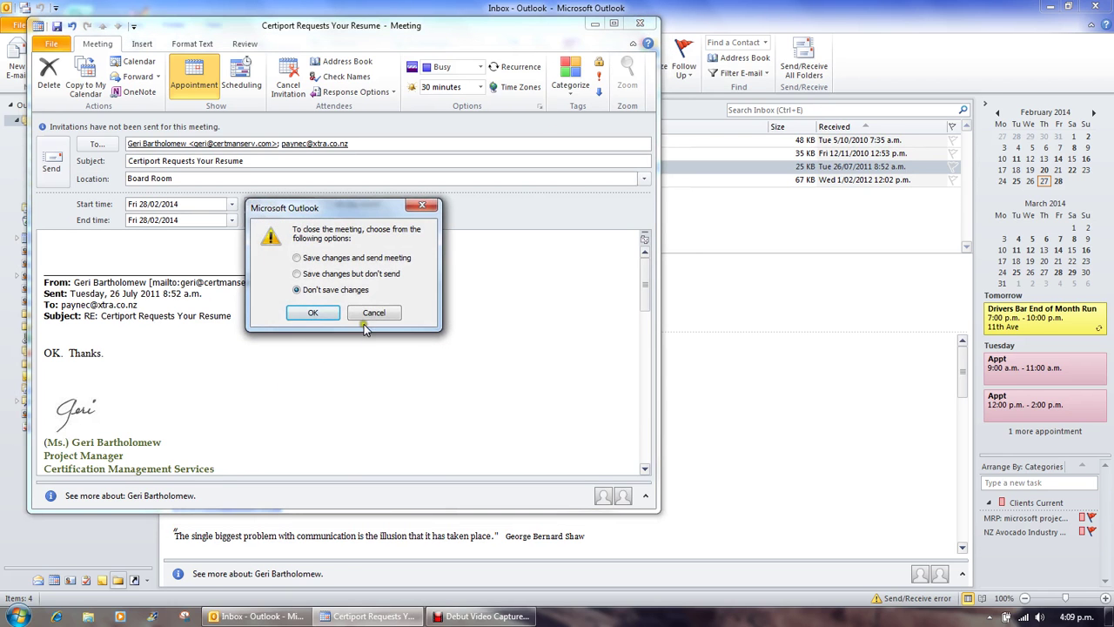
click(325, 318)
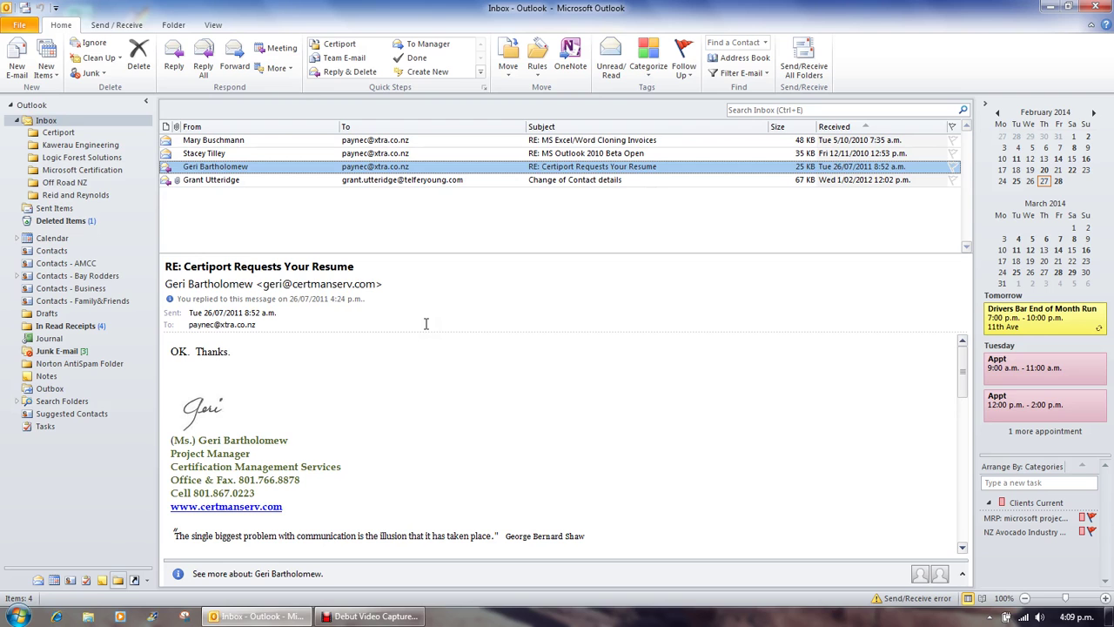
Step: Open the "RE: Macro question" message from Sent Items and create a resend copy of it
click(61, 209)
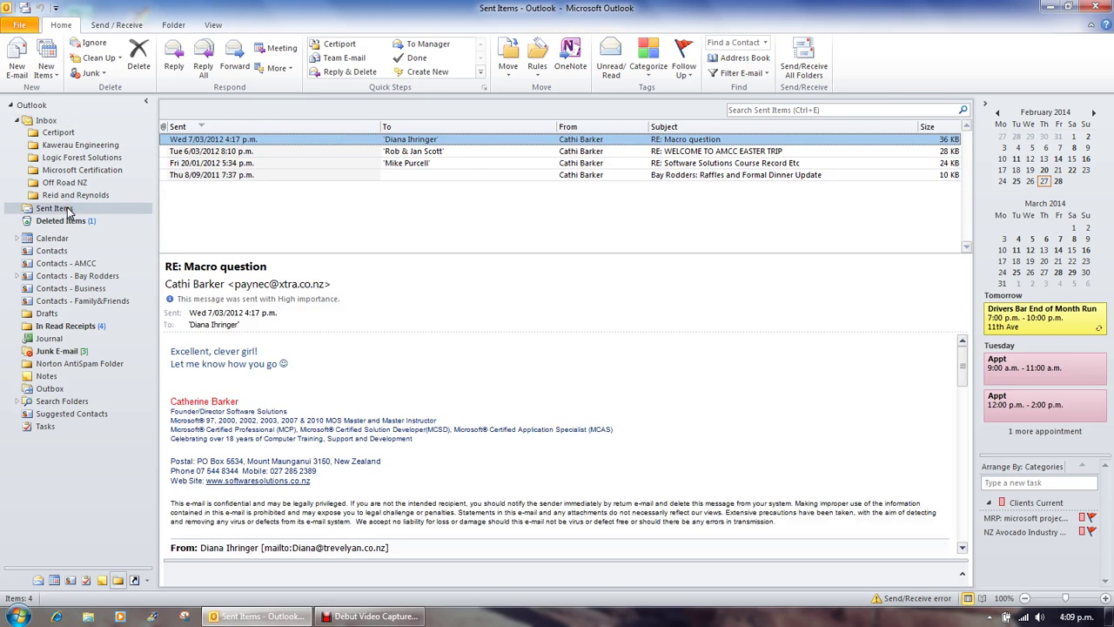
double_click(238, 139)
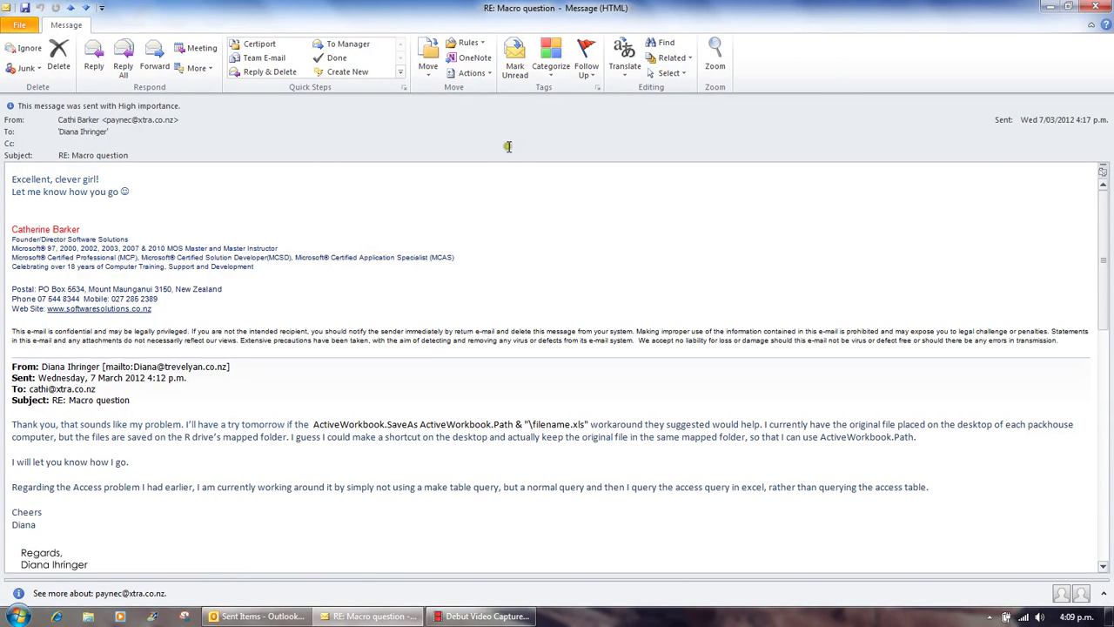
click(475, 74)
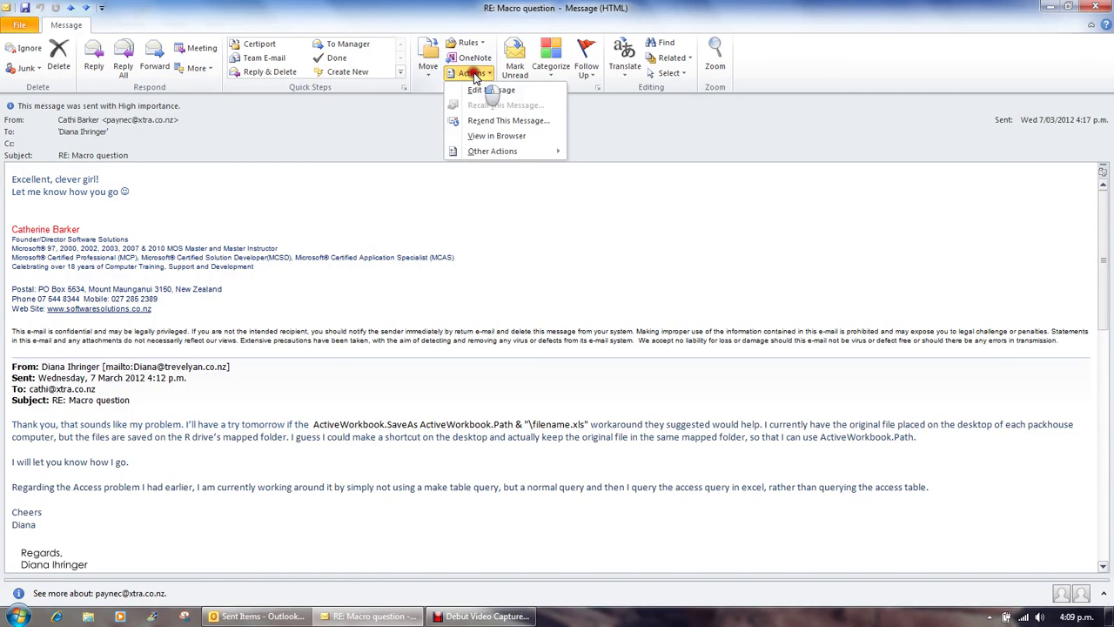
click(476, 121)
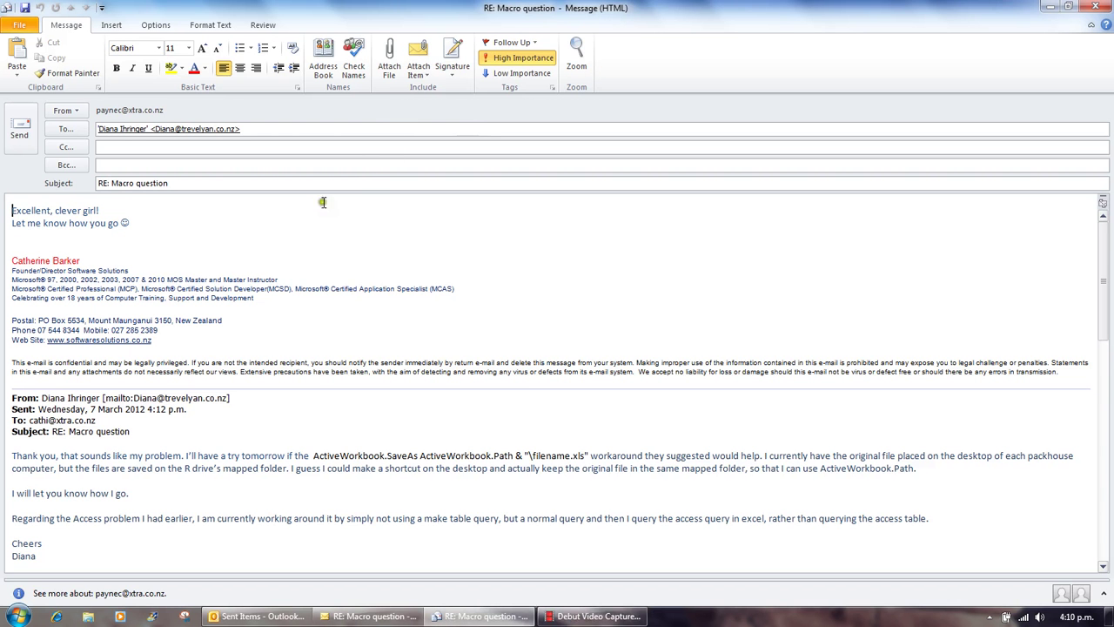
Step: Close the resend copy, create a forward of the "RE: Macro question" message for comparison, and close both
click(1095, 7)
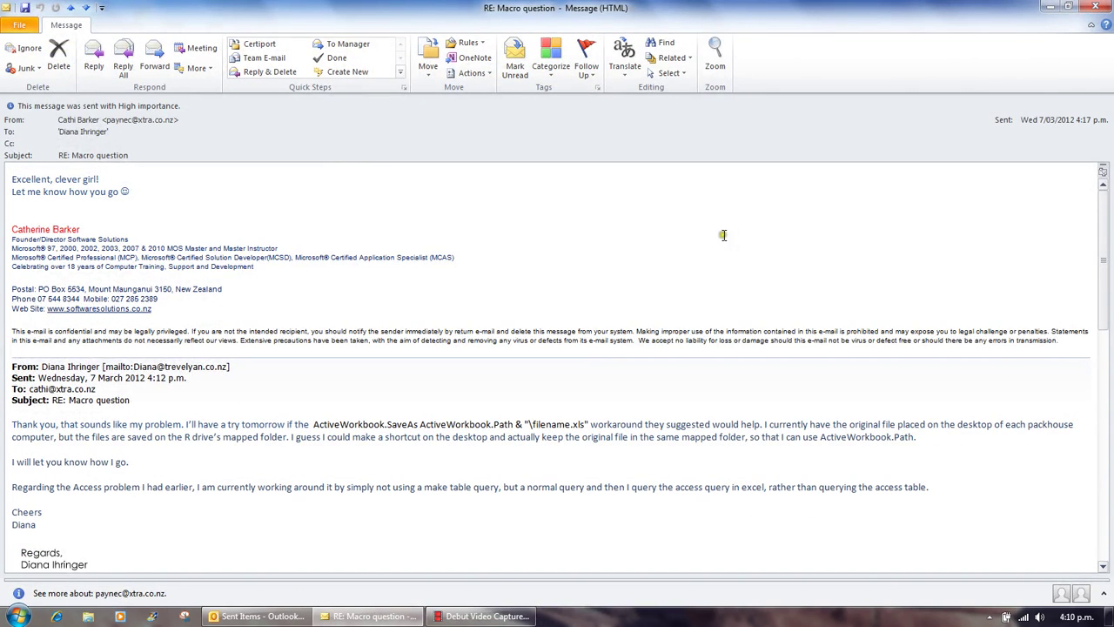
click(153, 64)
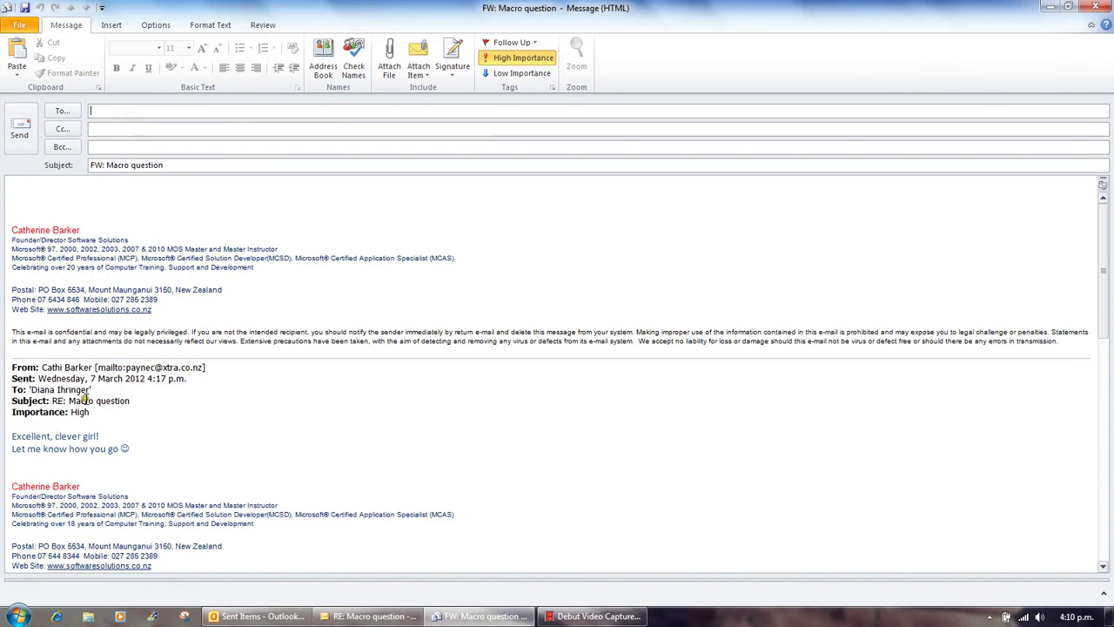
click(1098, 7)
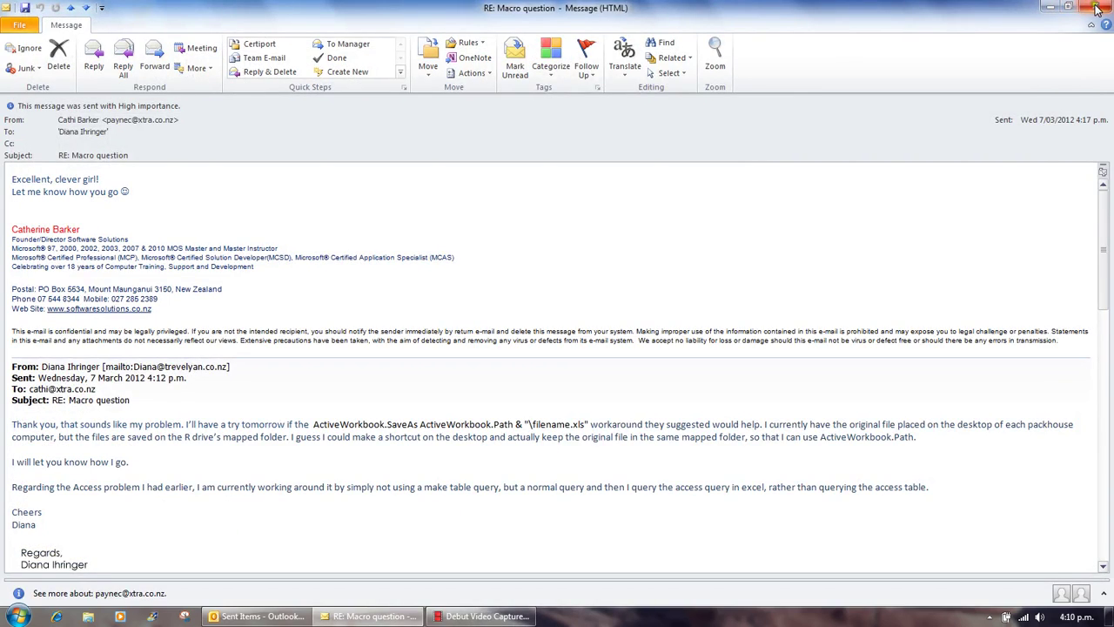
click(1098, 6)
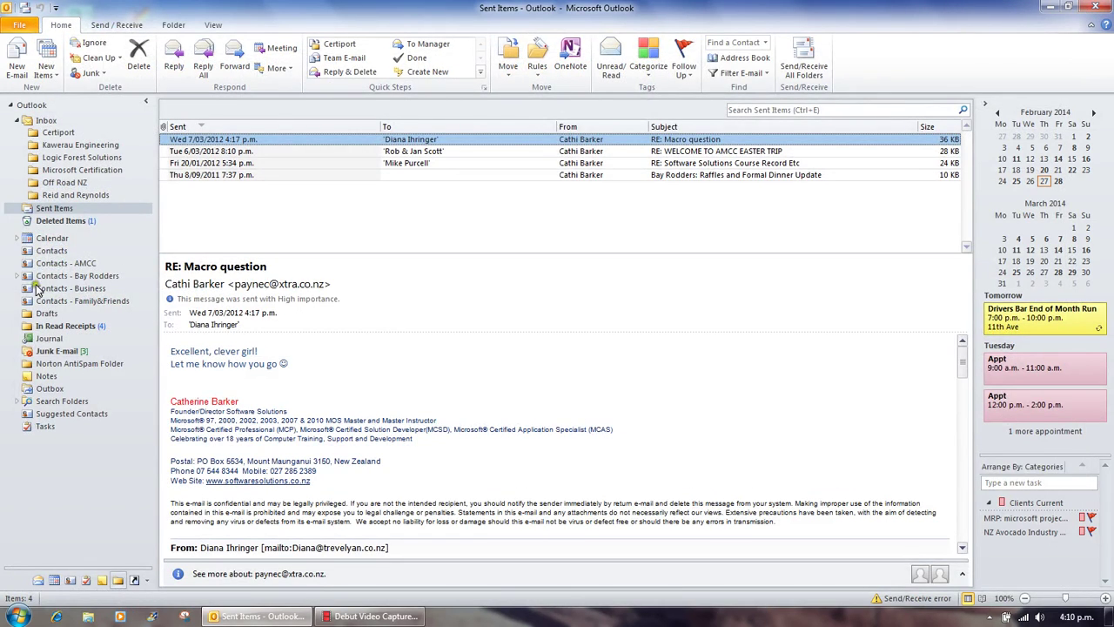
Step: Start saving the .vcf attachment of the "Change of Contact details" message in the Inbox, and cancel the save
click(46, 121)
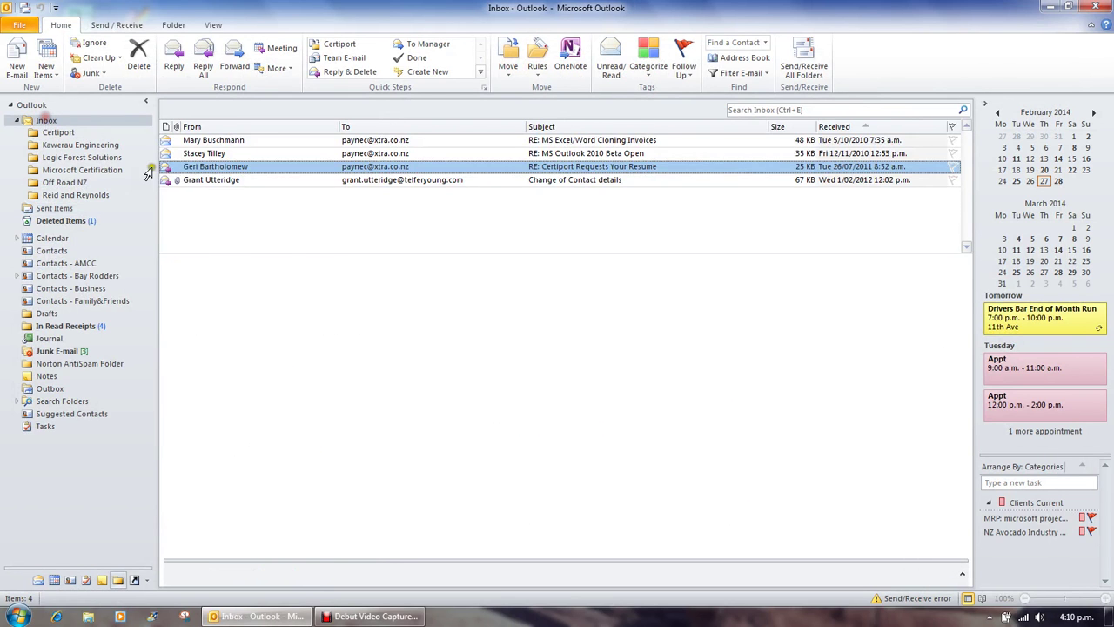
click(193, 183)
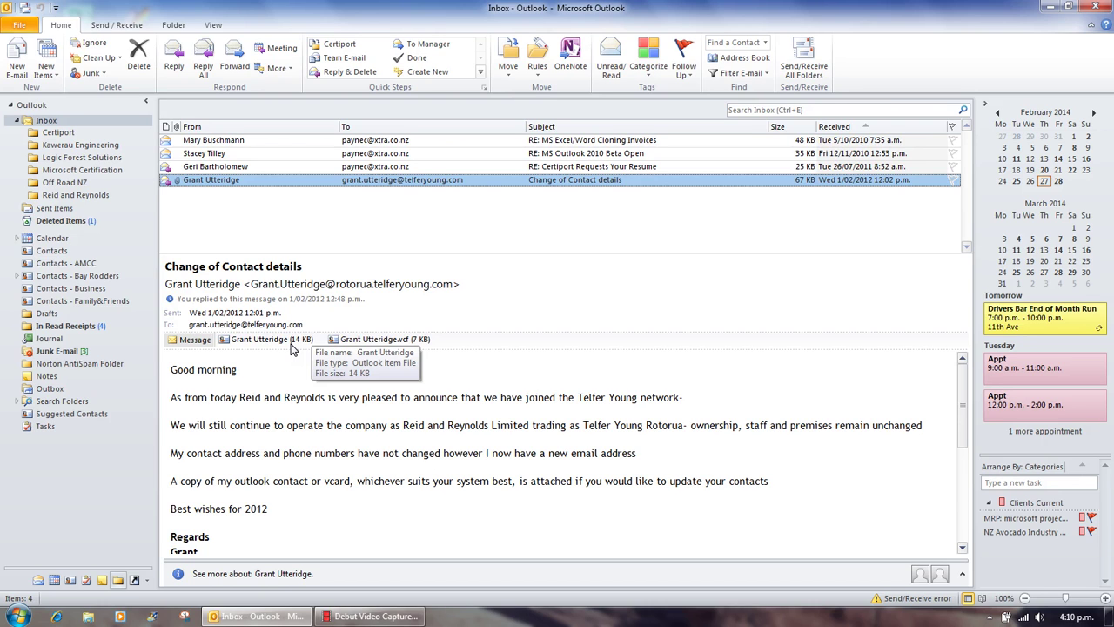
right_click(350, 342)
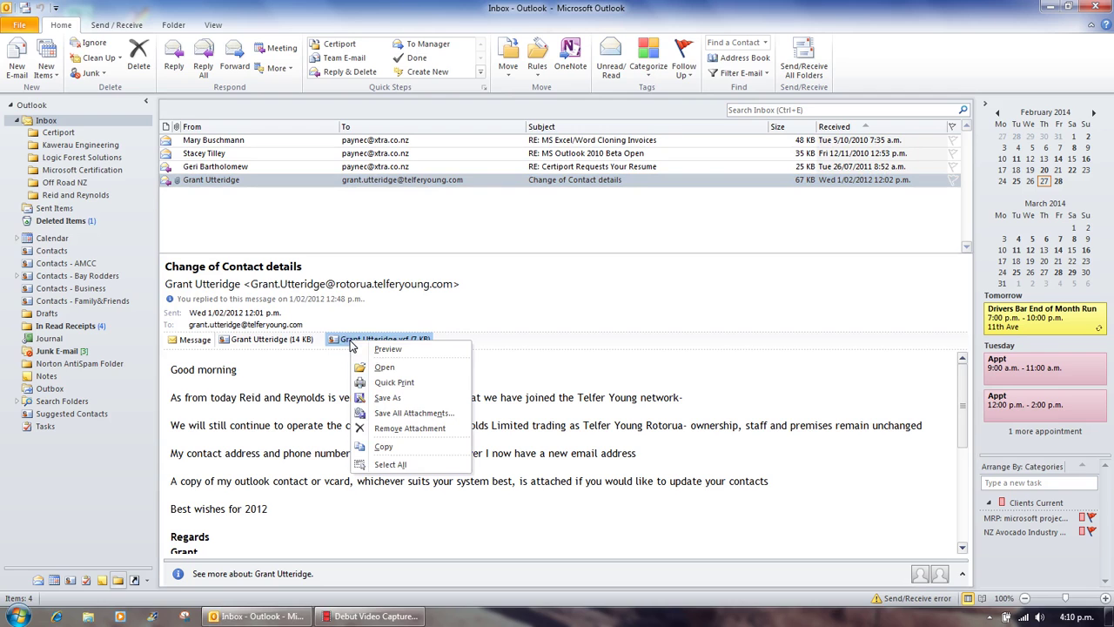
click(390, 397)
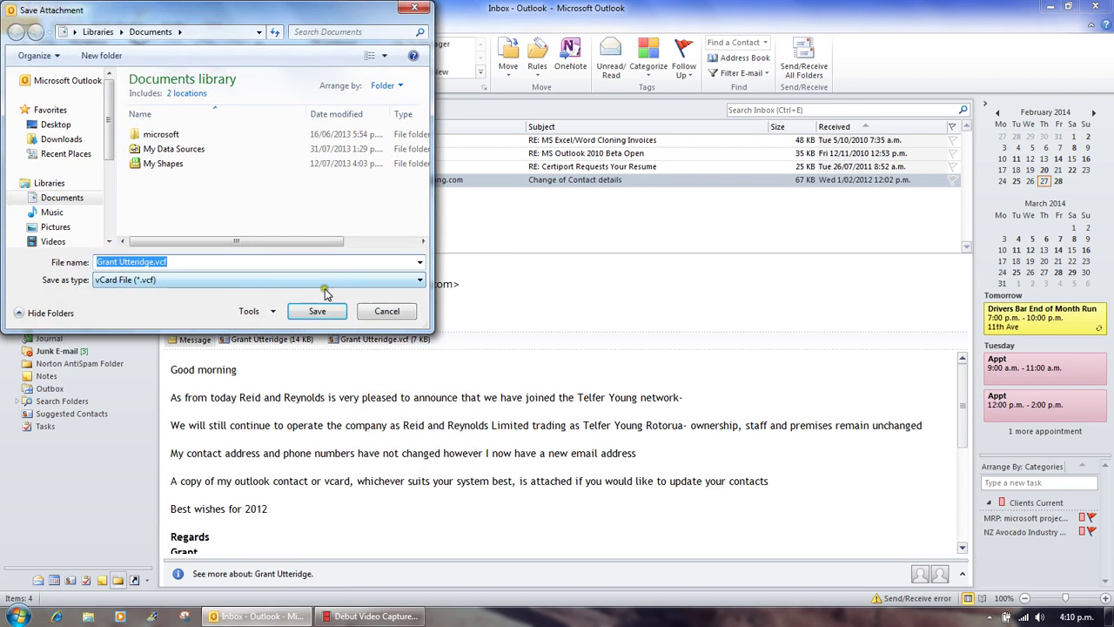
click(383, 311)
Step: Start saving all attachments of the "Change of Contact details" message to the Documents library, and cancel without saving
right_click(383, 339)
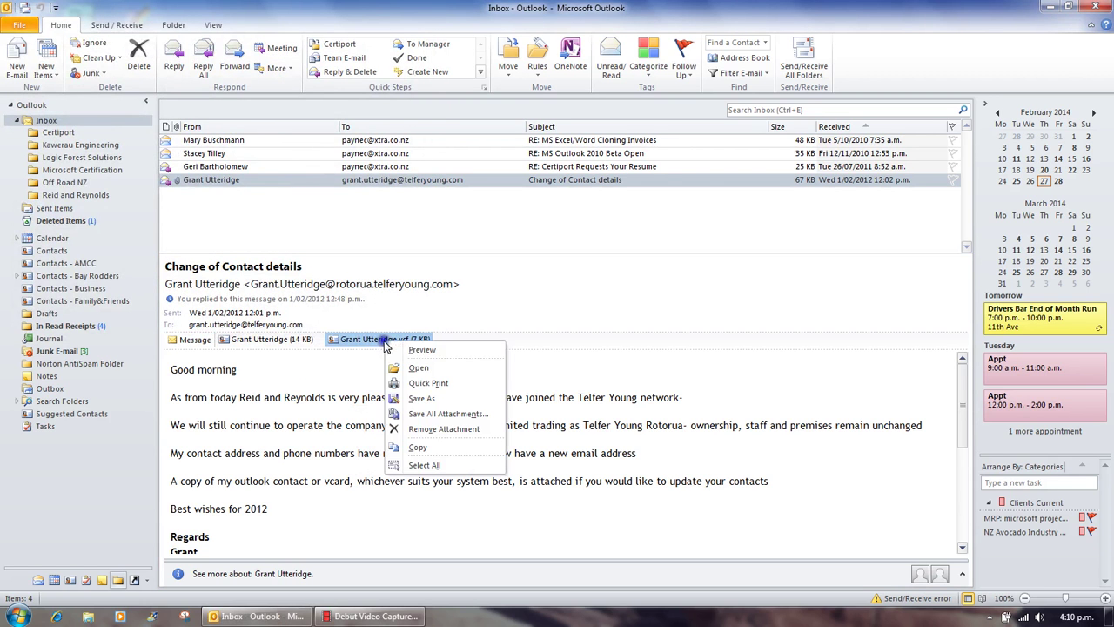
click(441, 415)
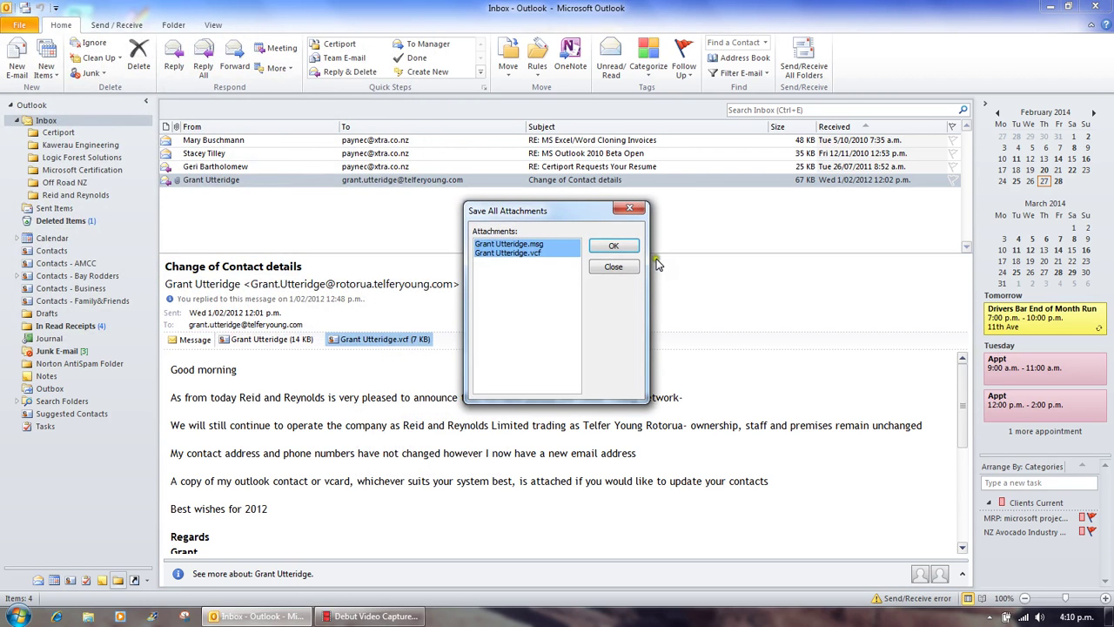
click(623, 247)
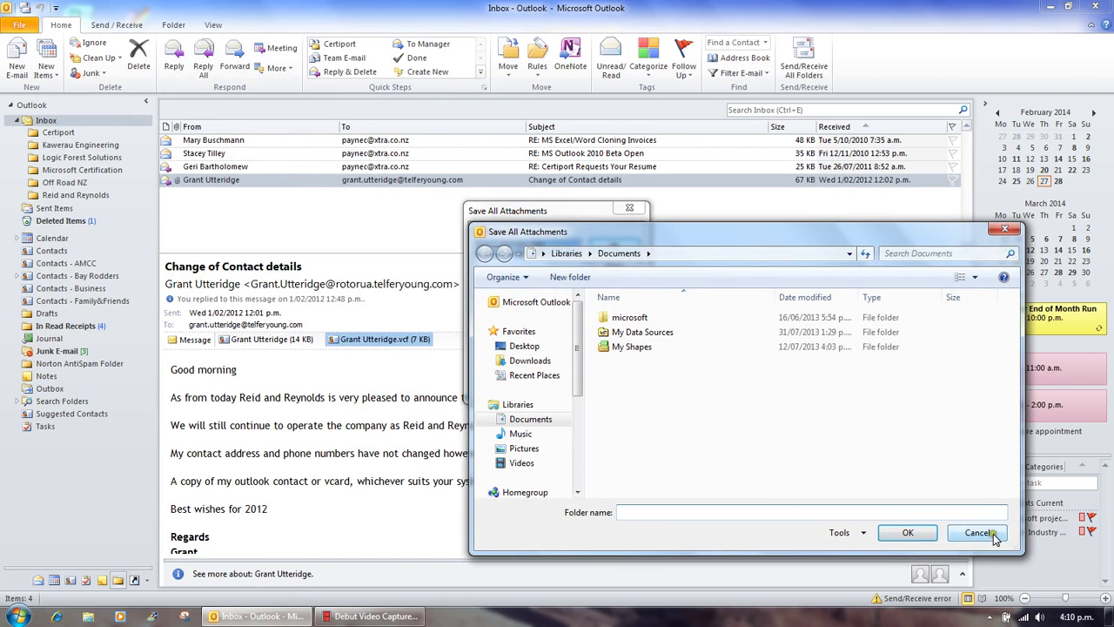
click(954, 528)
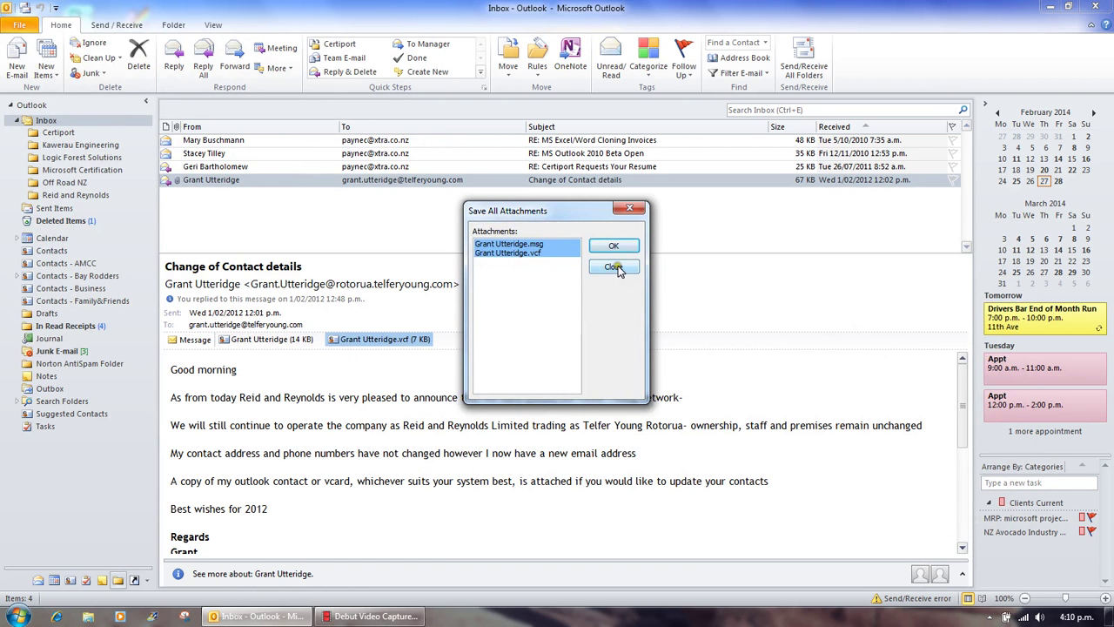
click(614, 268)
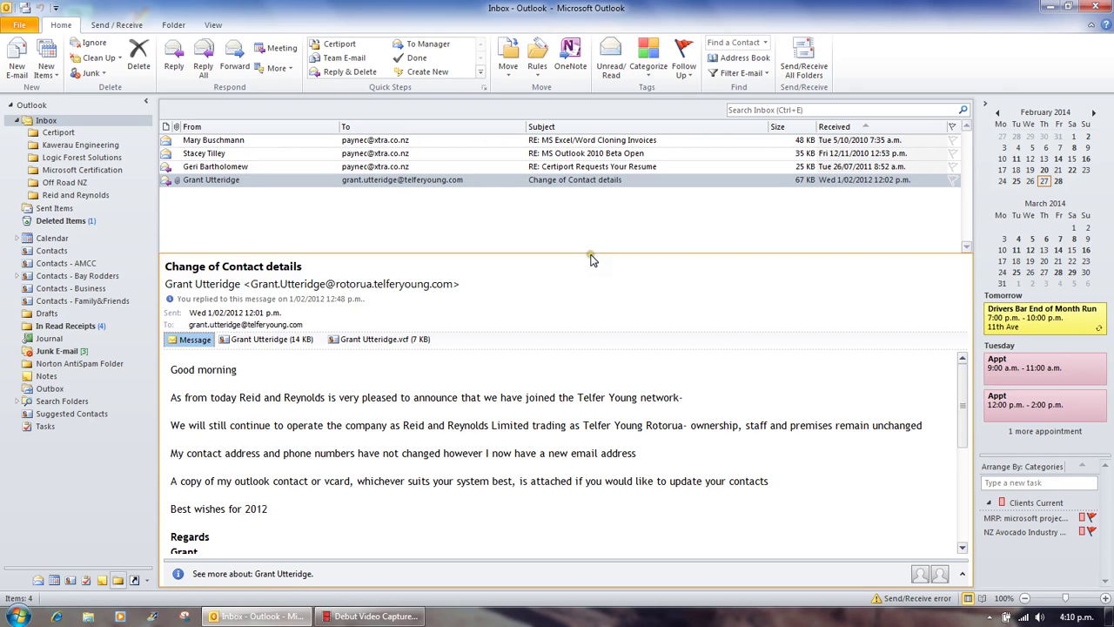
Step: Enlarge the message list above the reading pane, and view the Remove Attachment option for the .vcf attachment without applying it
drag(590, 254, 598, 336)
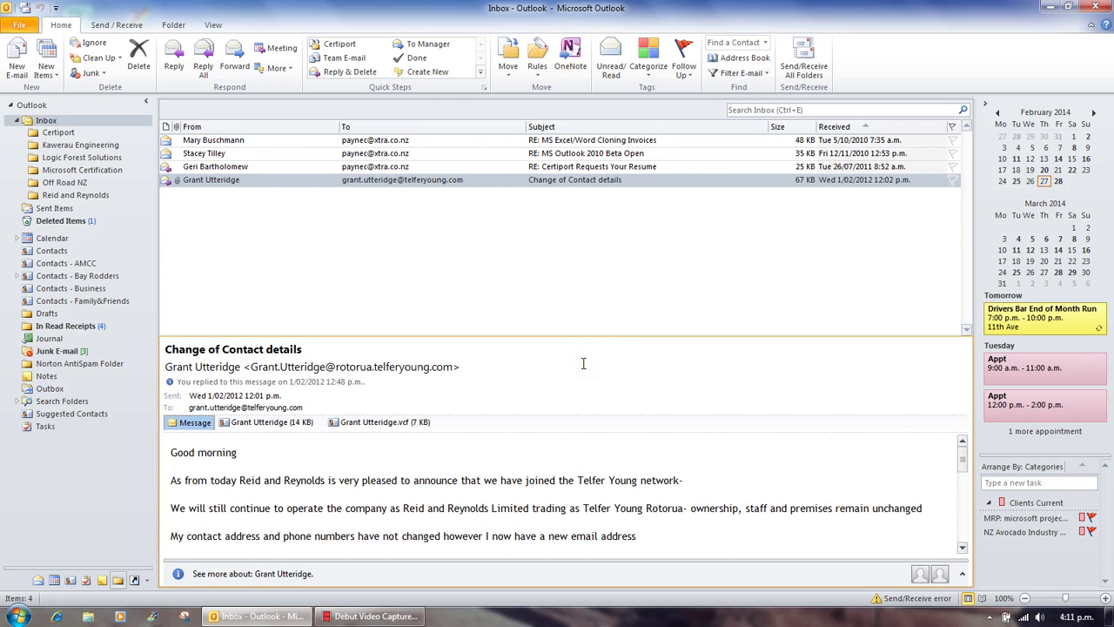
right_click(363, 420)
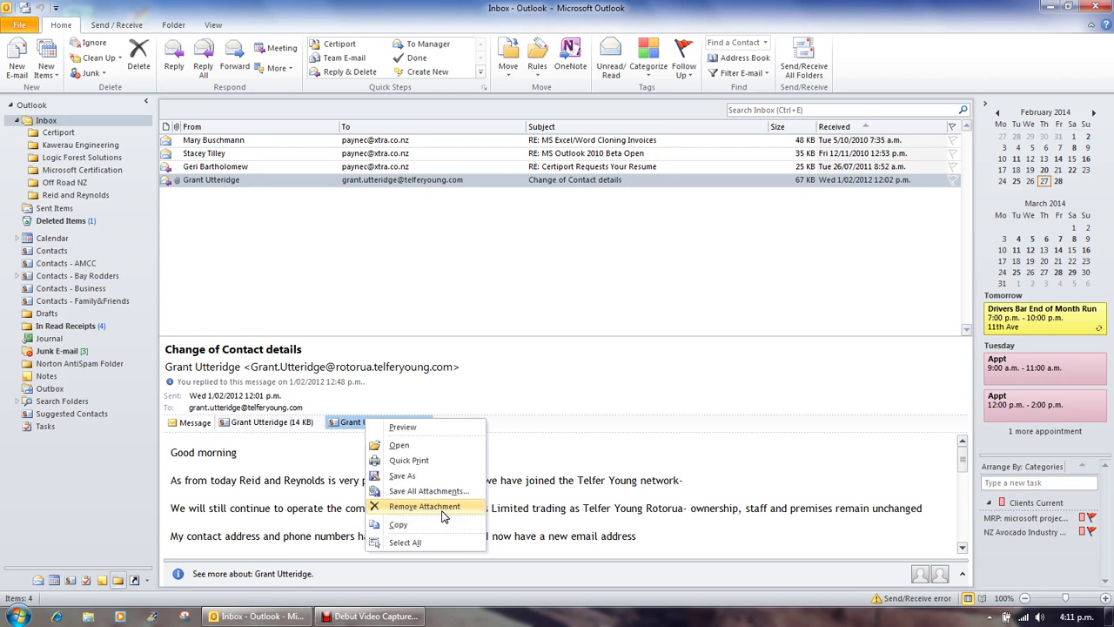
click(330, 203)
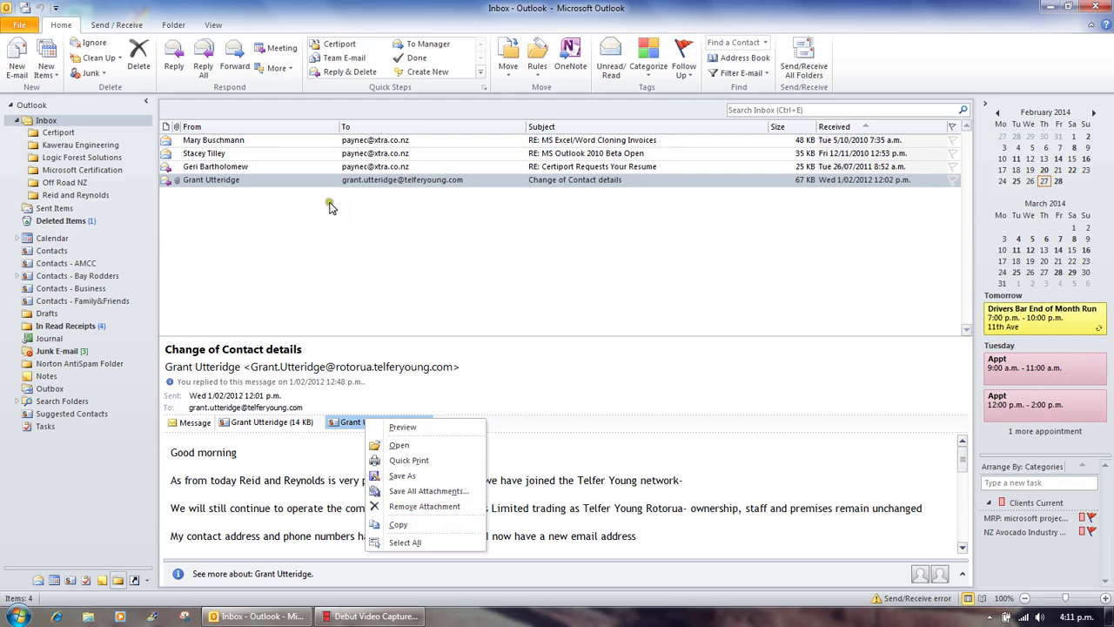
click(268, 181)
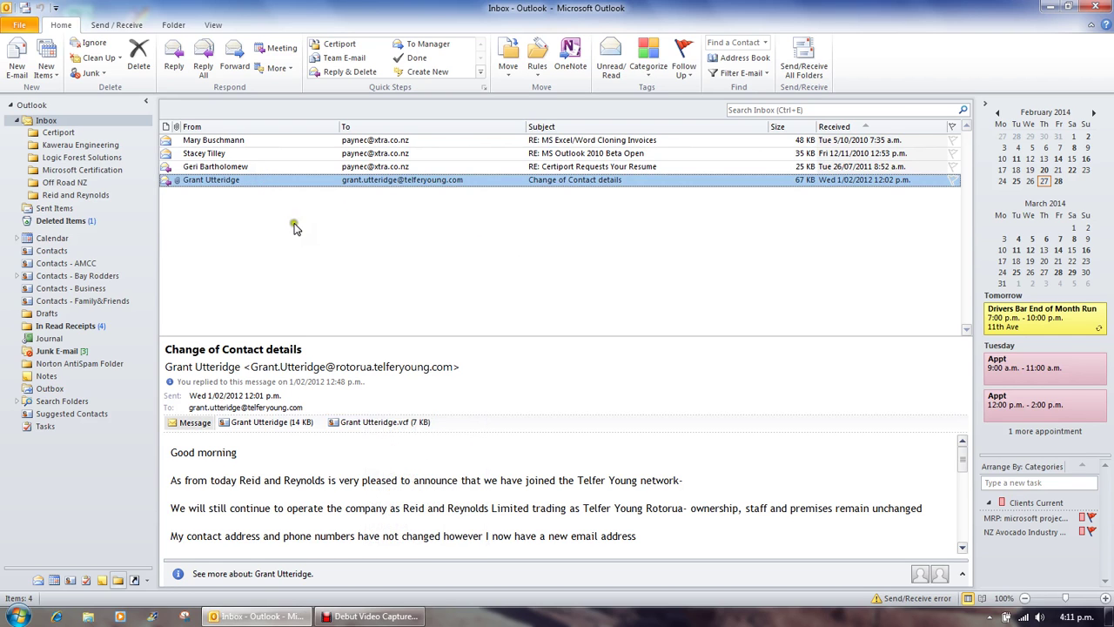
Step: Create a mail folder named "Lakes District Health Board" inside the Inbox
right_click(48, 122)
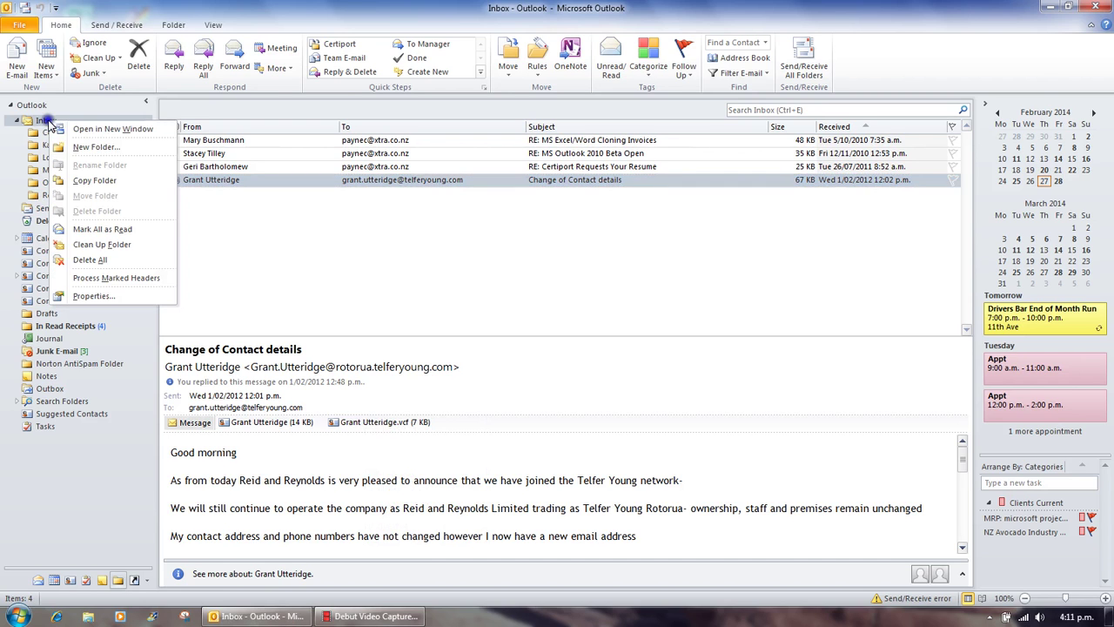
click(106, 148)
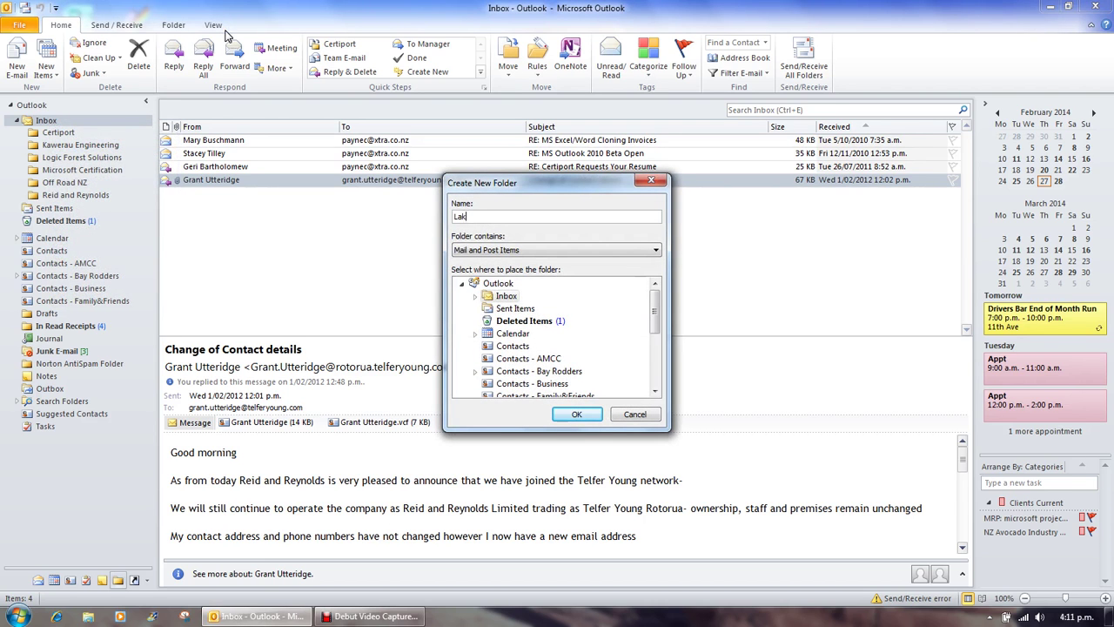
text(Lakes District Ha)
key(BackSpace)
key(Return)
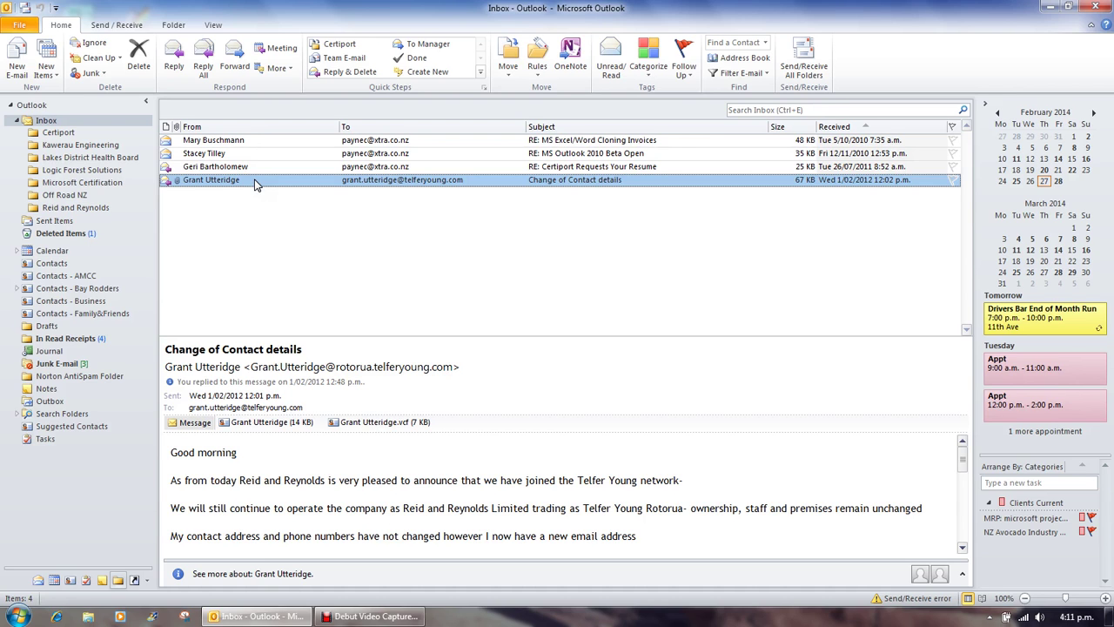
Step: Assign the Printed category to the "Change of Contact details" message, and add a new red category named "Replied"
click(648, 70)
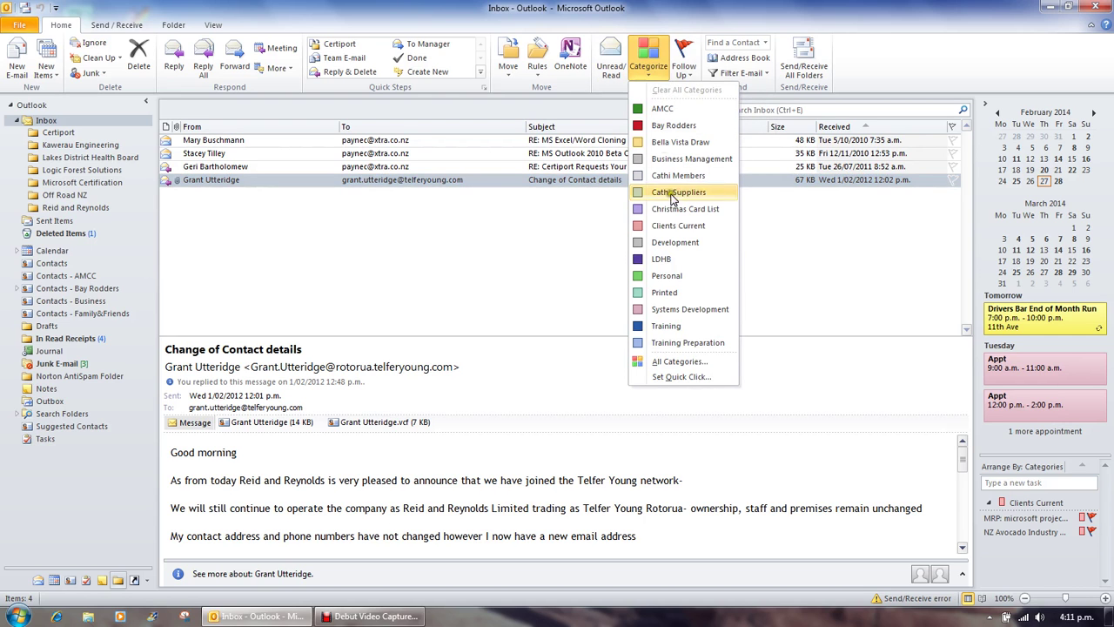
click(666, 294)
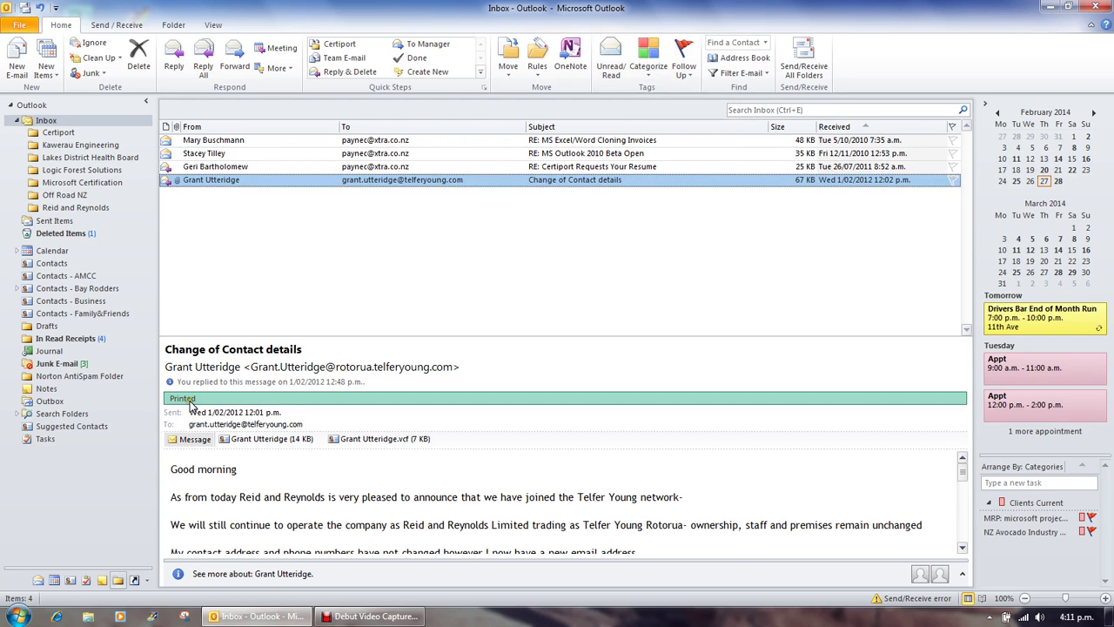
click(654, 74)
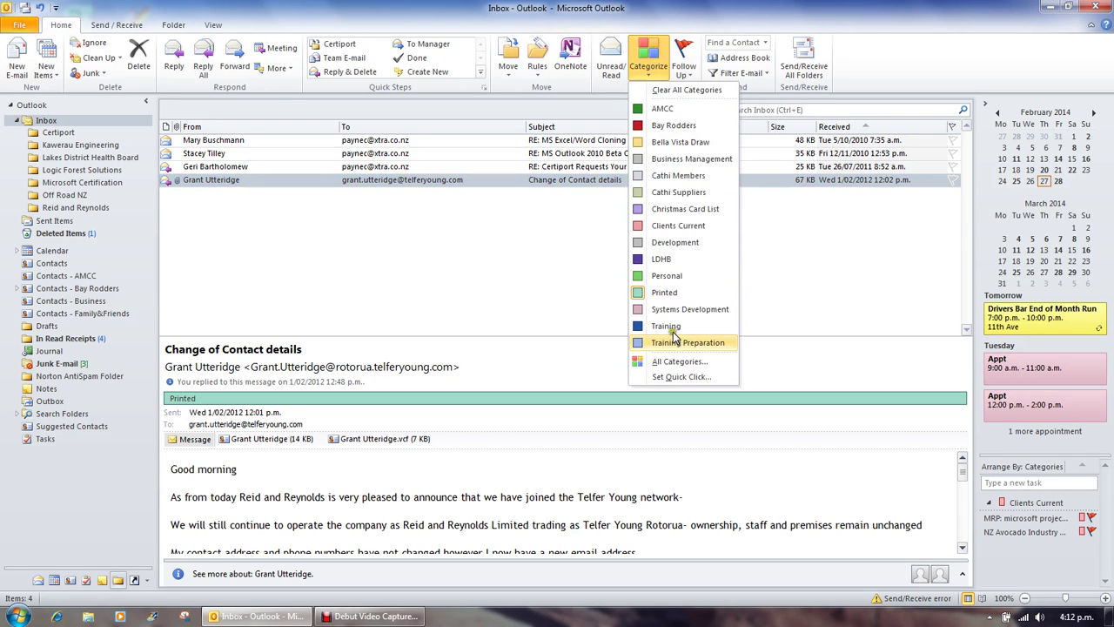
click(678, 360)
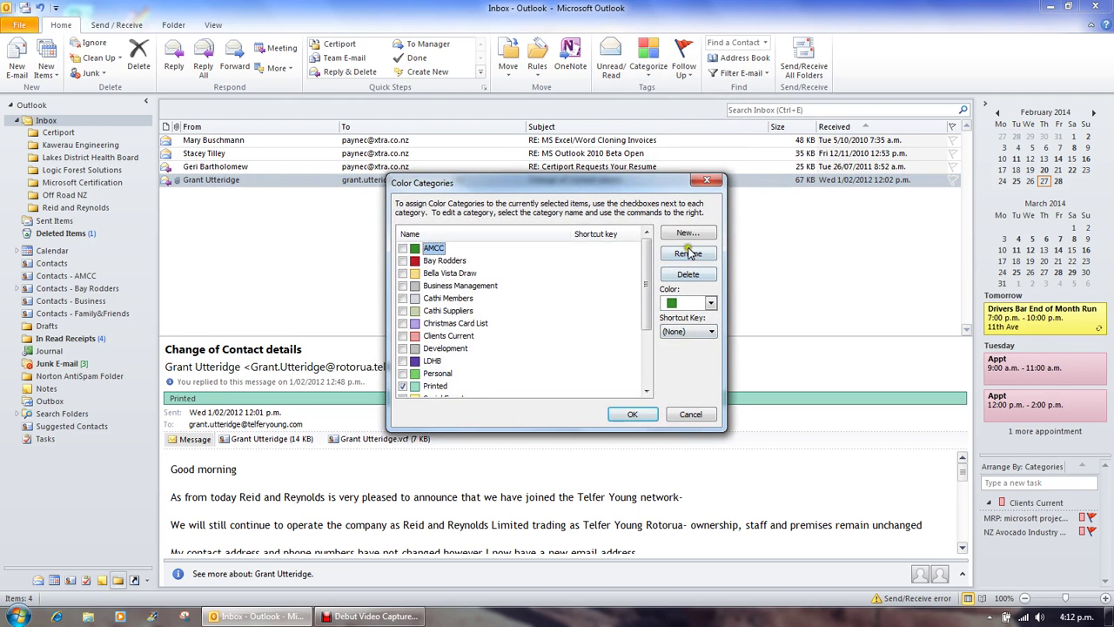
click(687, 233)
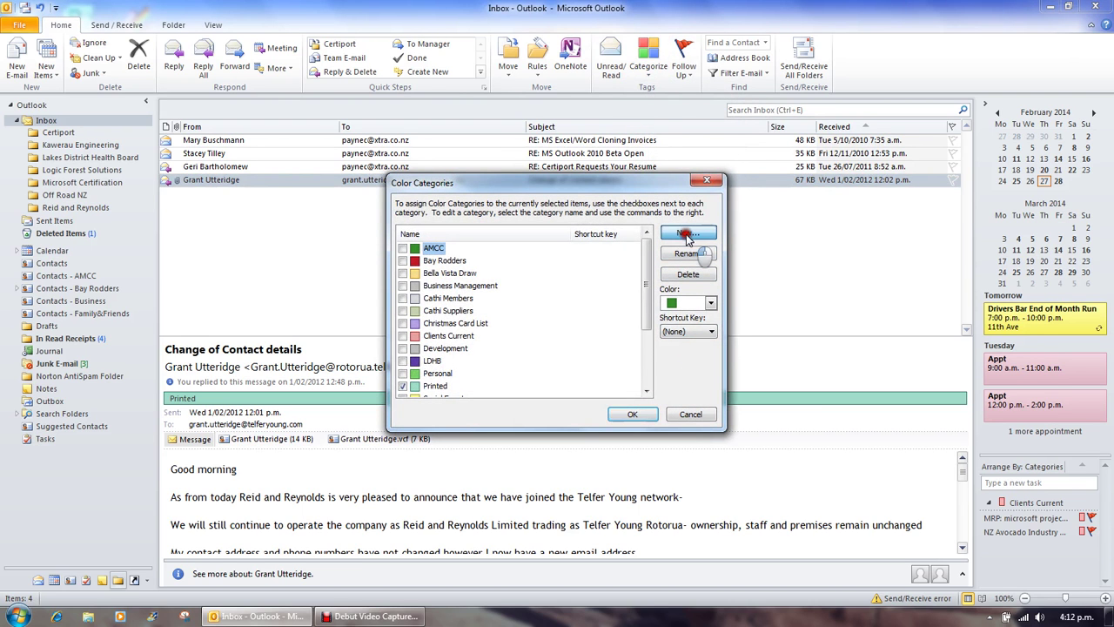
text(Replied)
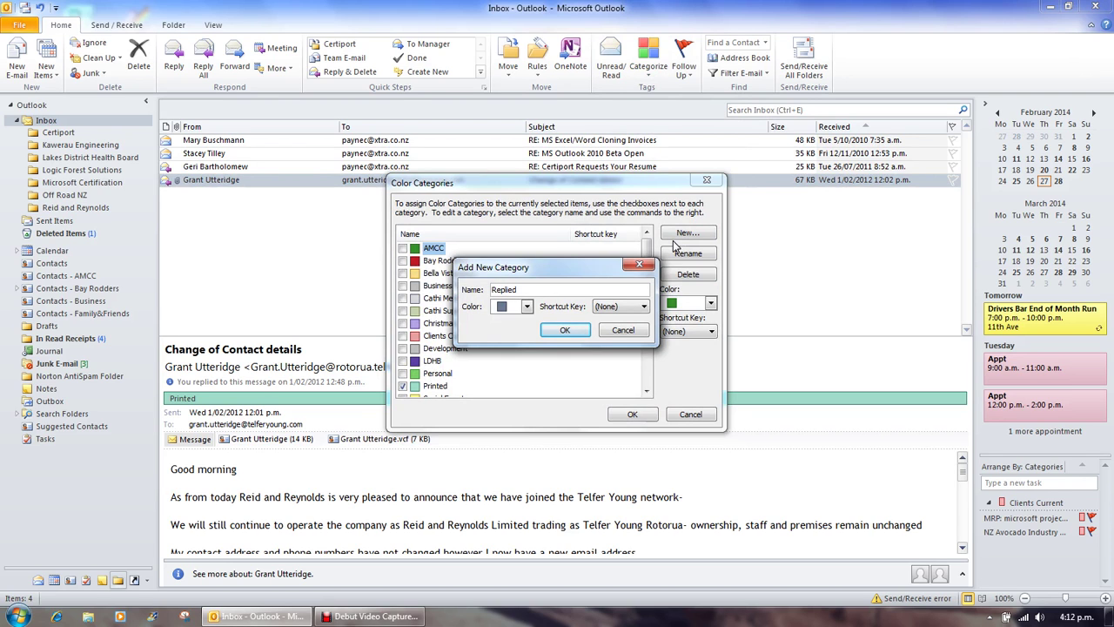
click(526, 306)
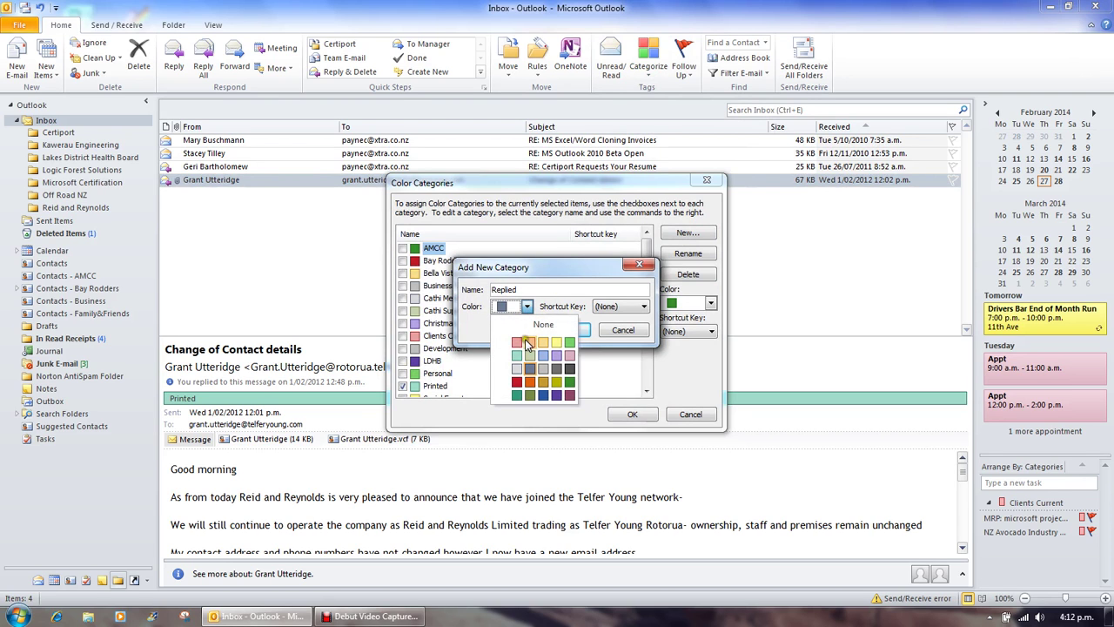
click(517, 342)
click(570, 330)
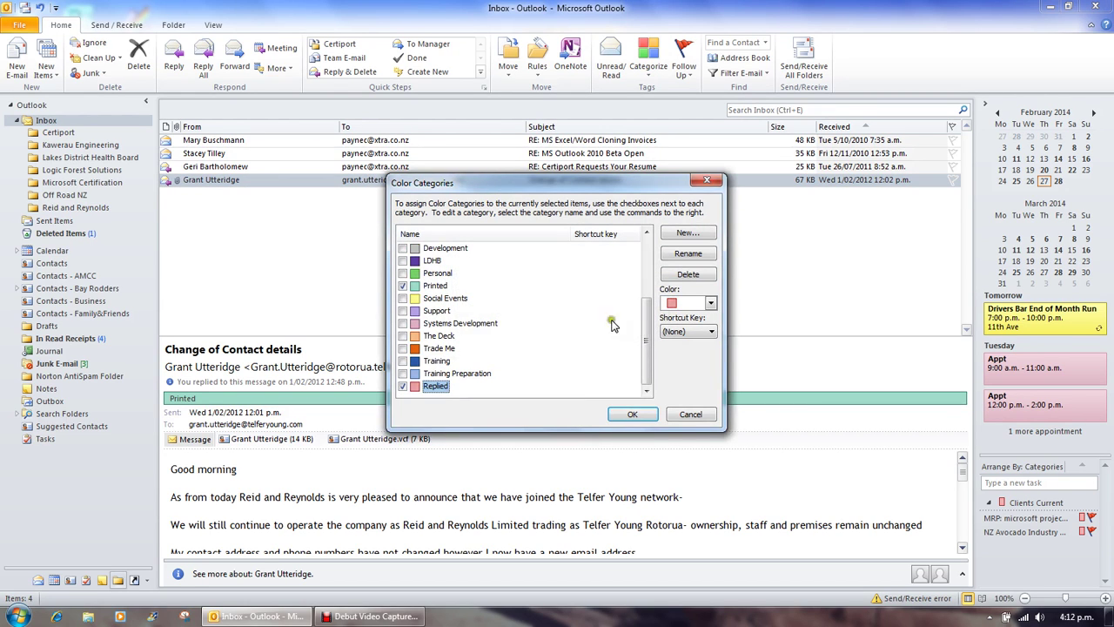
Step: Add a peach category named "Attachments Saved" and apply it together with Replied to the message
click(705, 233)
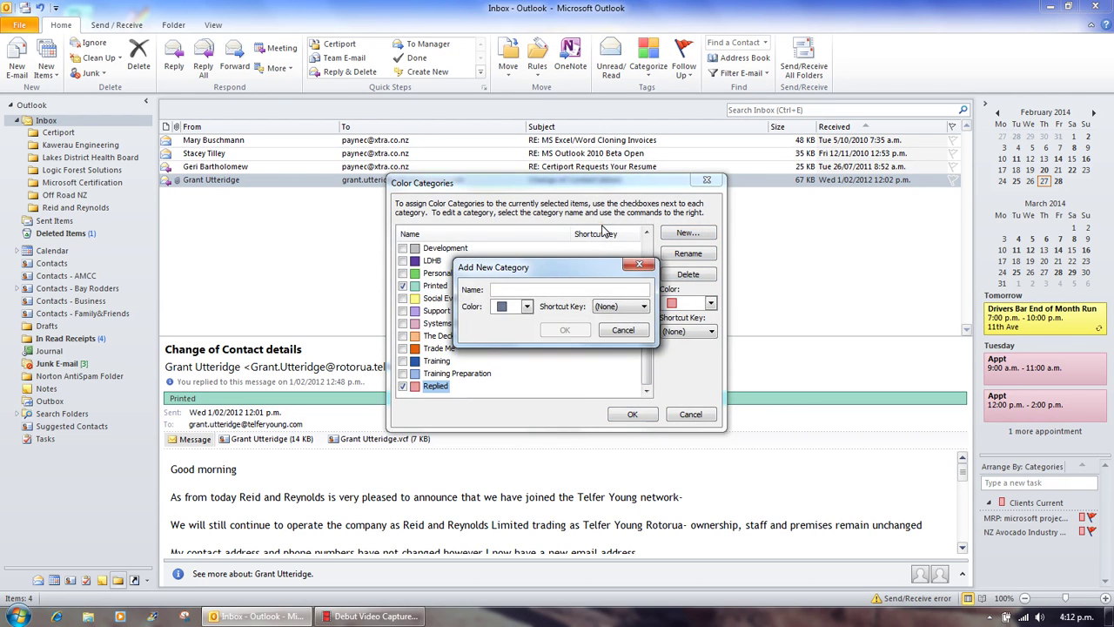
text(Attachments Saved)
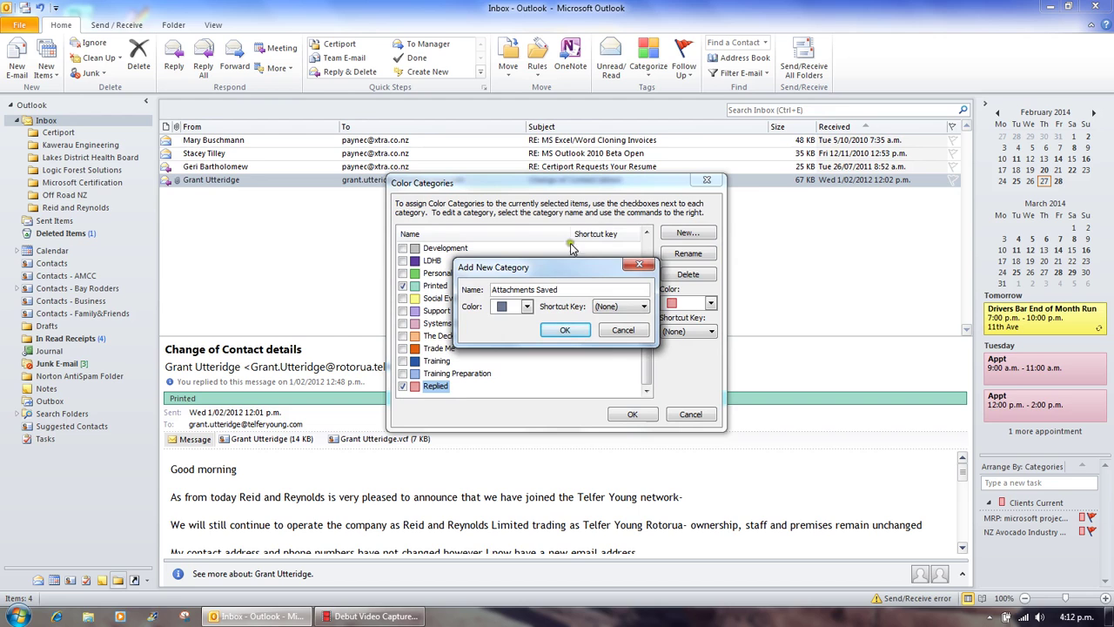
click(526, 306)
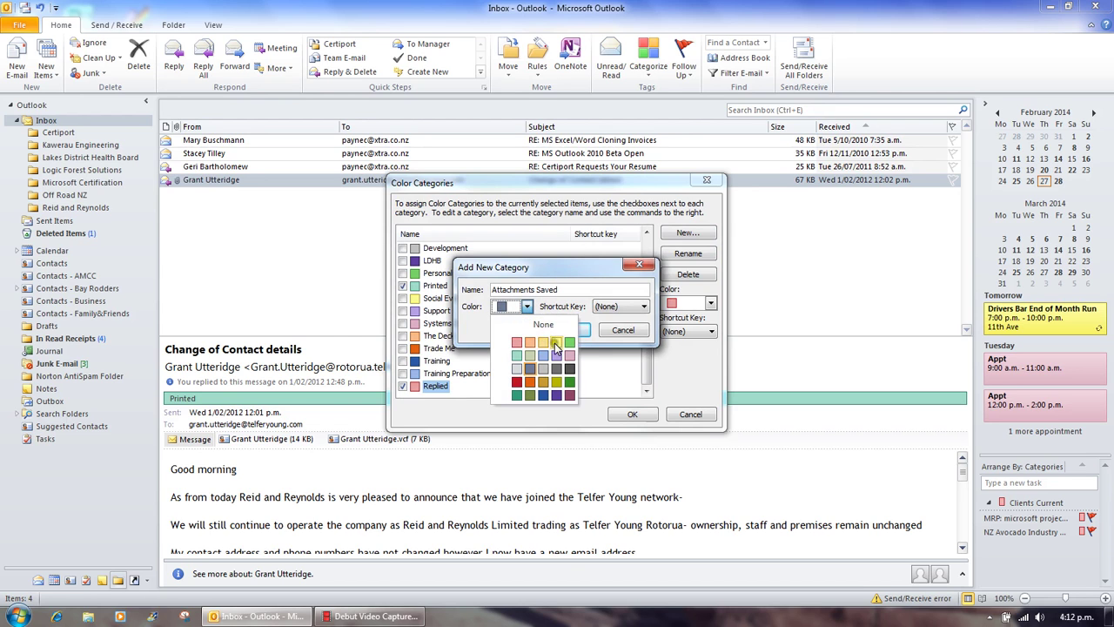
click(544, 343)
click(568, 330)
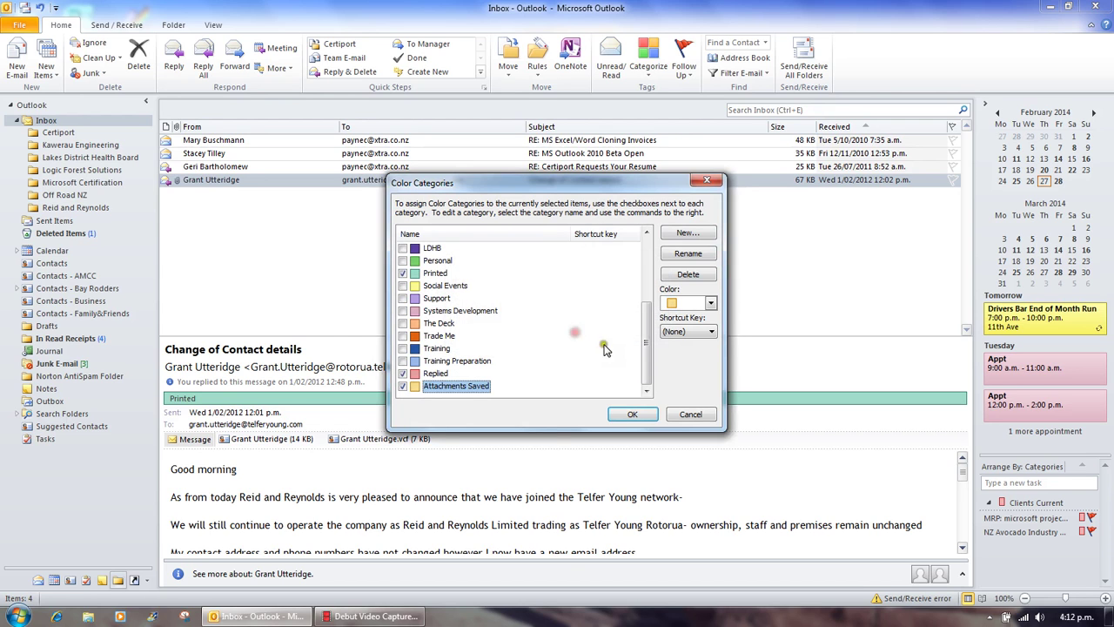
click(634, 413)
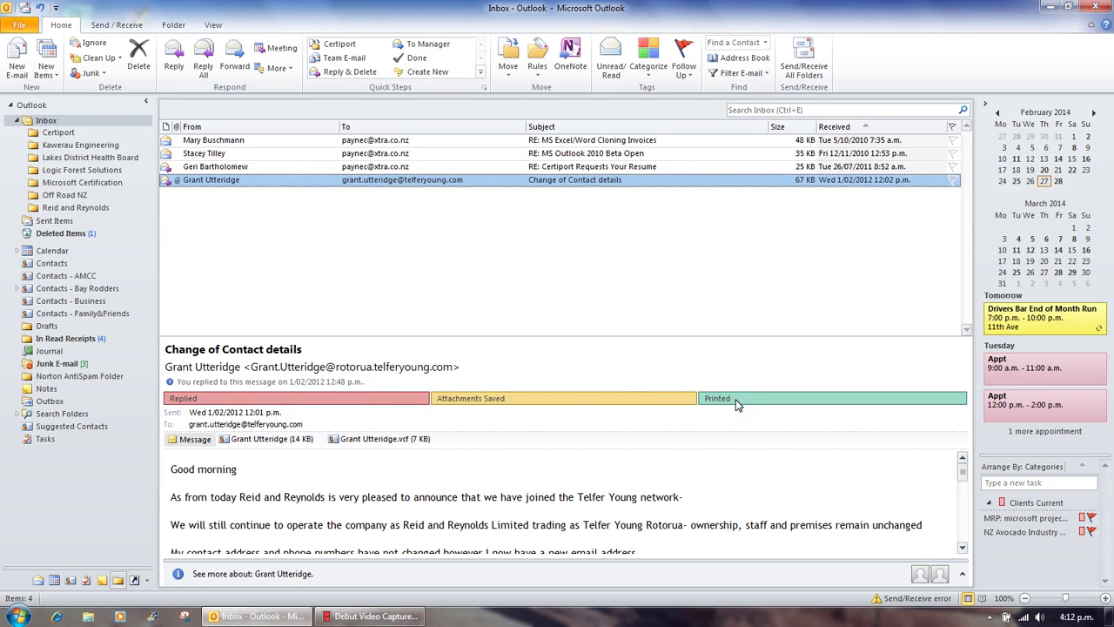
Step: View the "RE: Certiport Requests Your Resume" message, and return to the categorized "Change of Contact details" message
click(237, 168)
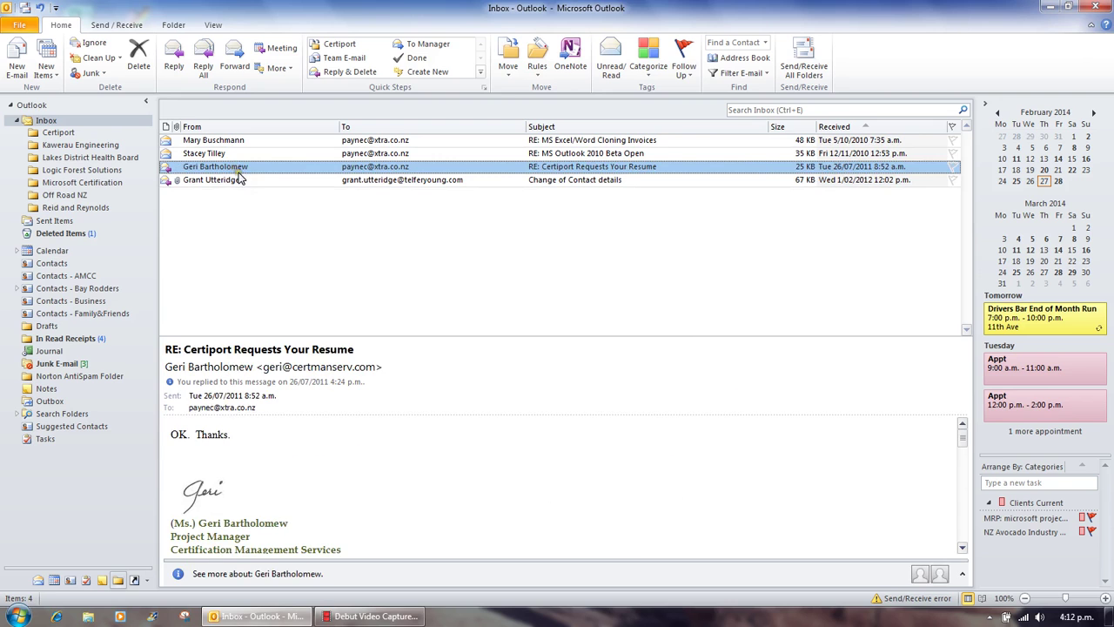
click(242, 180)
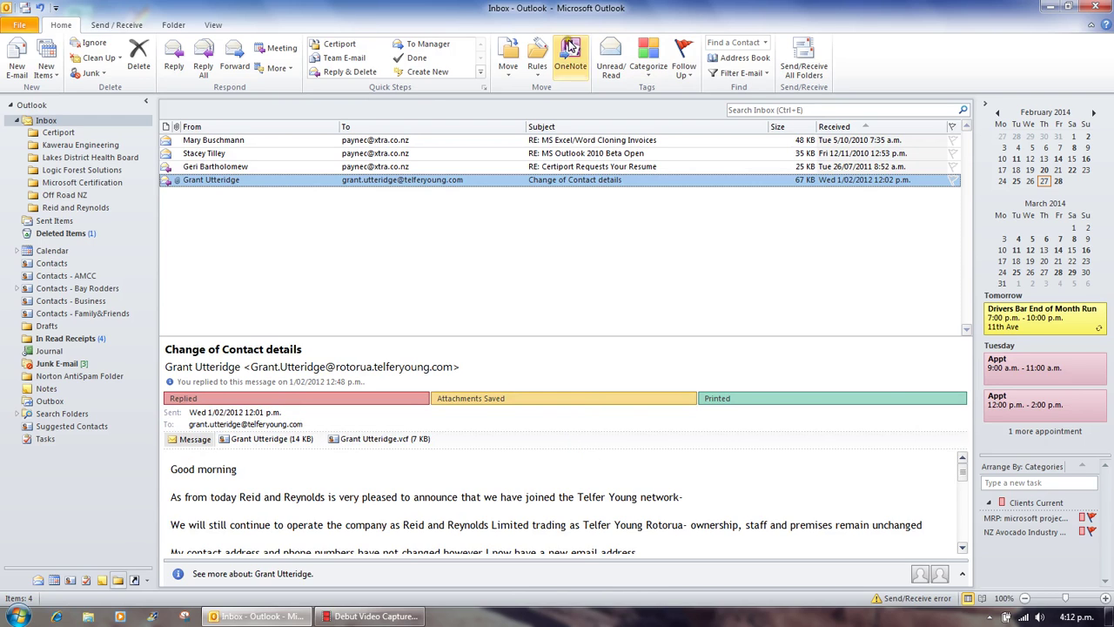
Step: Assign the Printed and Attachments Saved categories to the "RE: Certiport Requests Your Resume" message
click(528, 167)
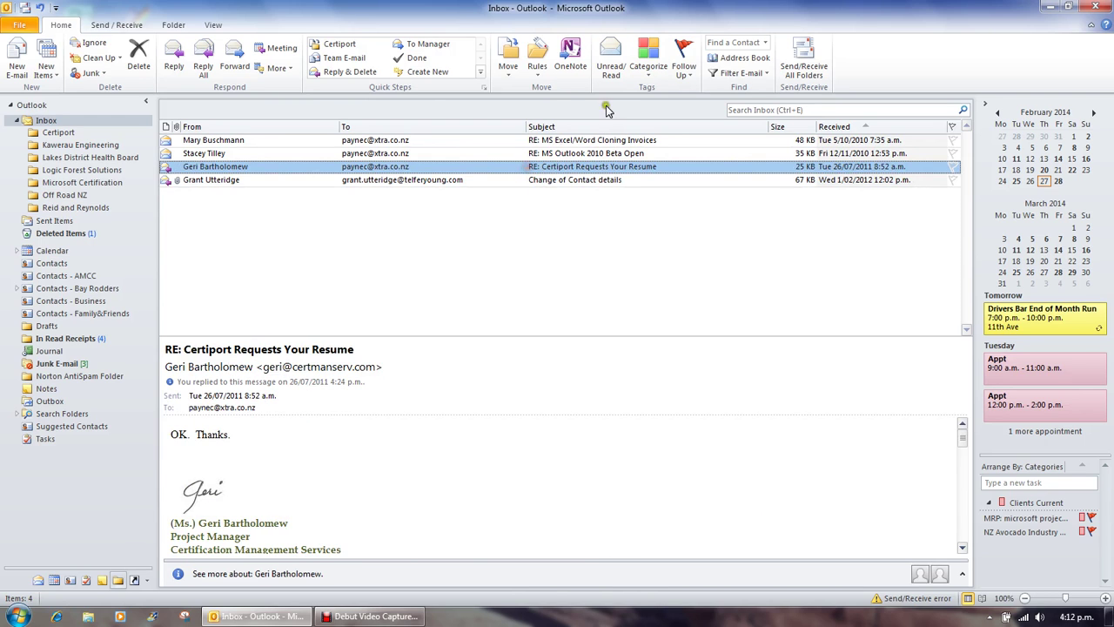
click(648, 61)
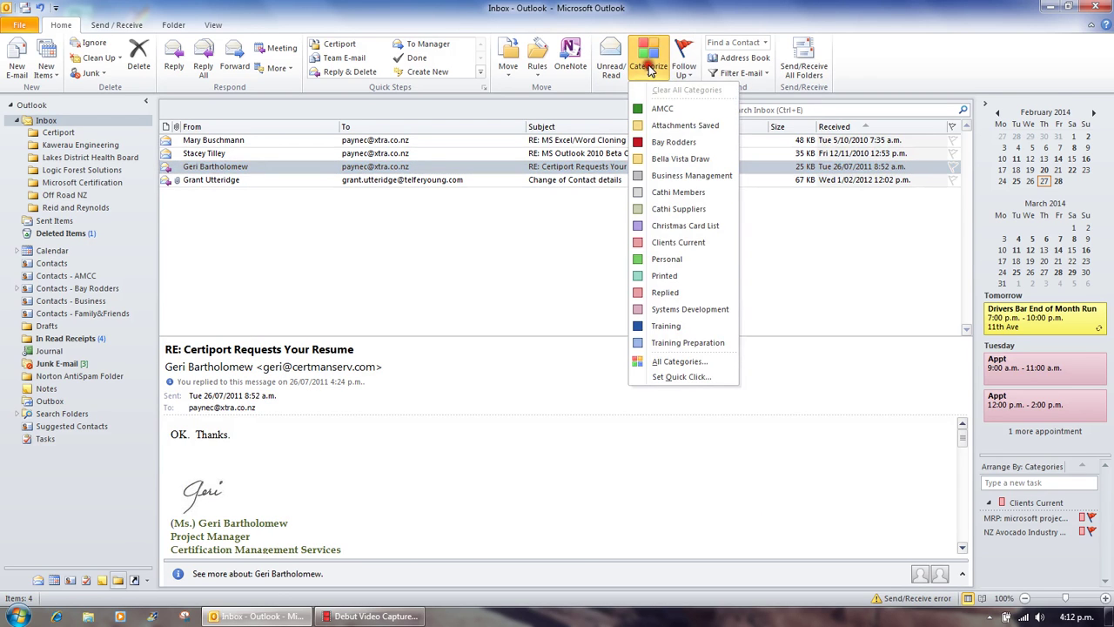
click(687, 276)
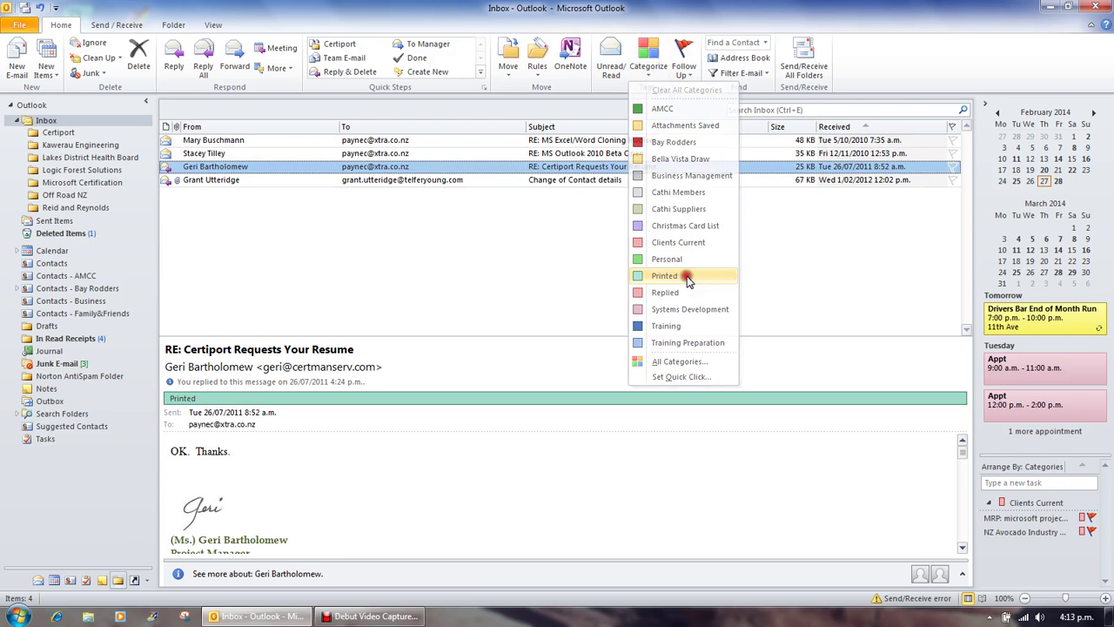
click(653, 69)
click(670, 128)
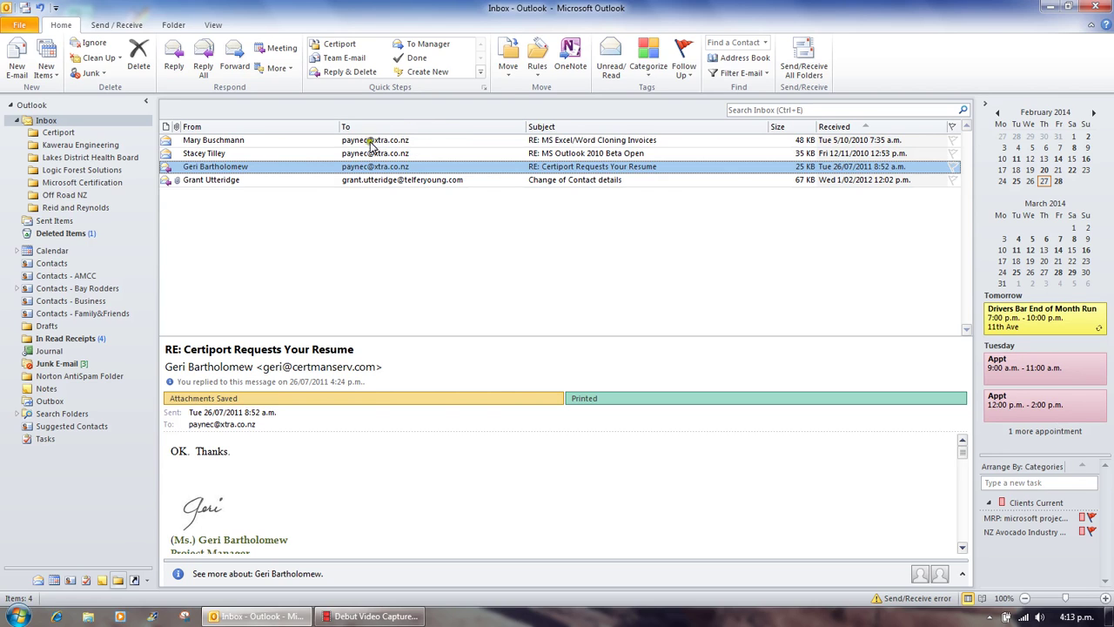
Step: Insert a widened Cc column between the To and Subject columns of the Inbox list, and sort the messages by To
click(225, 154)
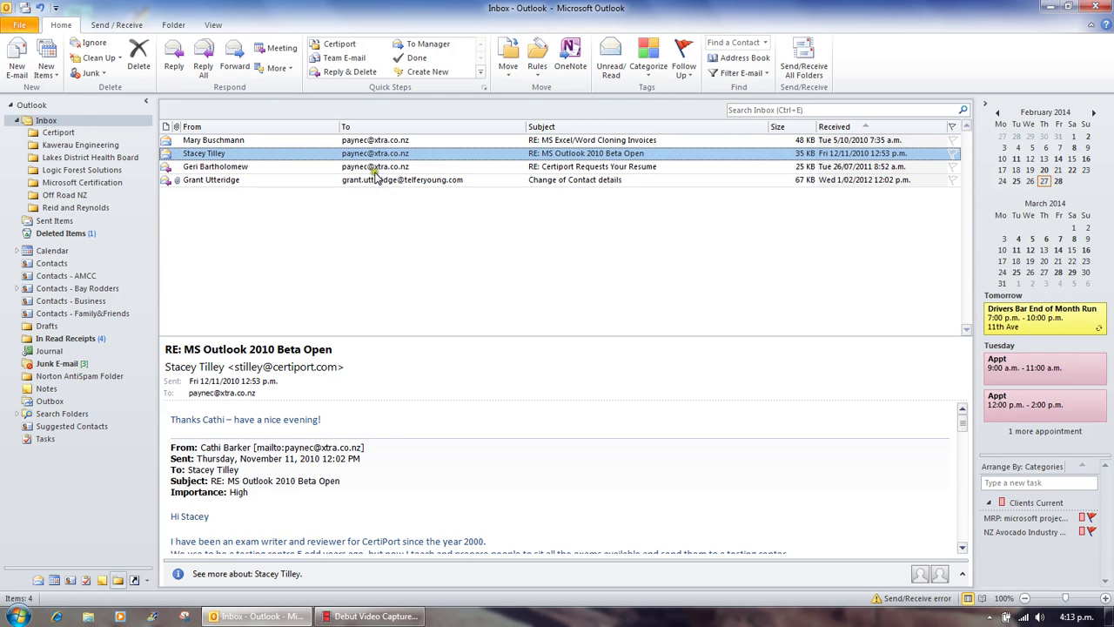
right_click(365, 131)
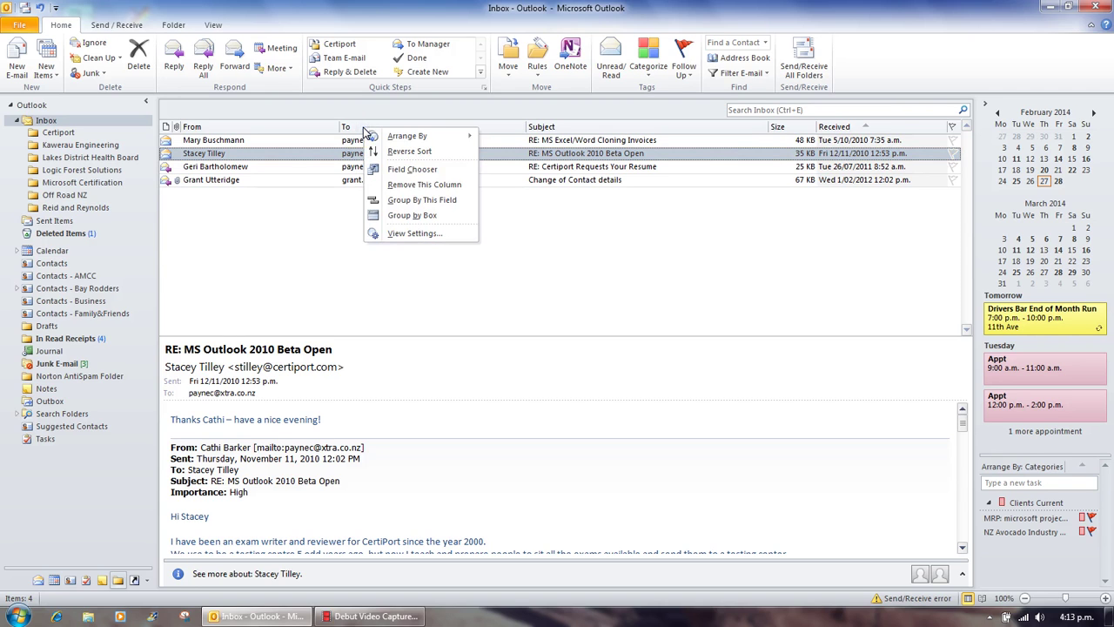
click(399, 172)
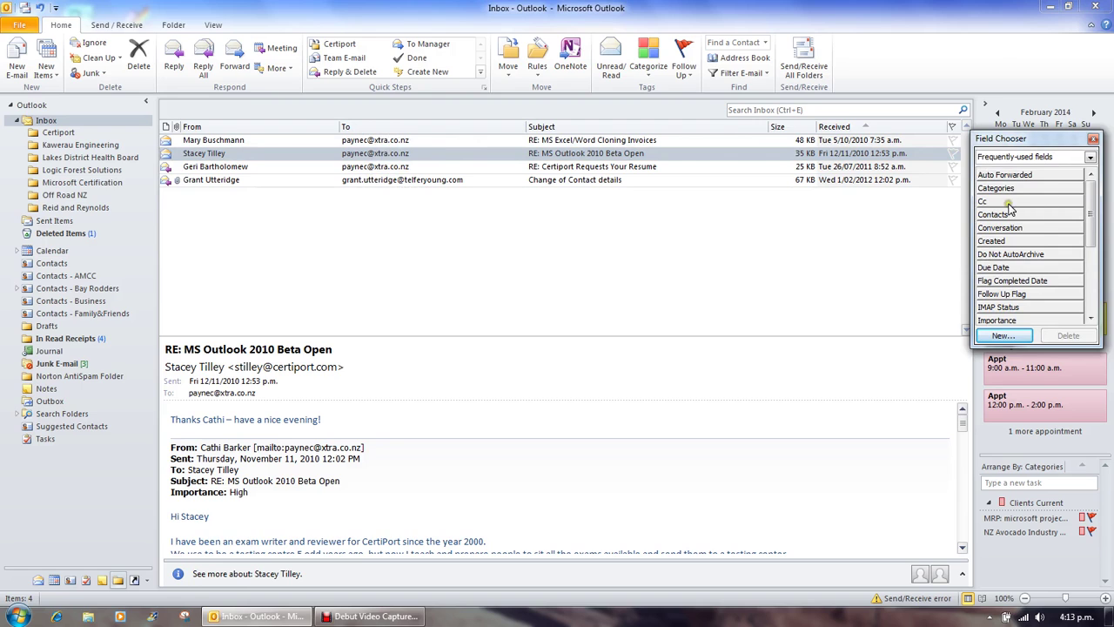
drag(1003, 203, 531, 128)
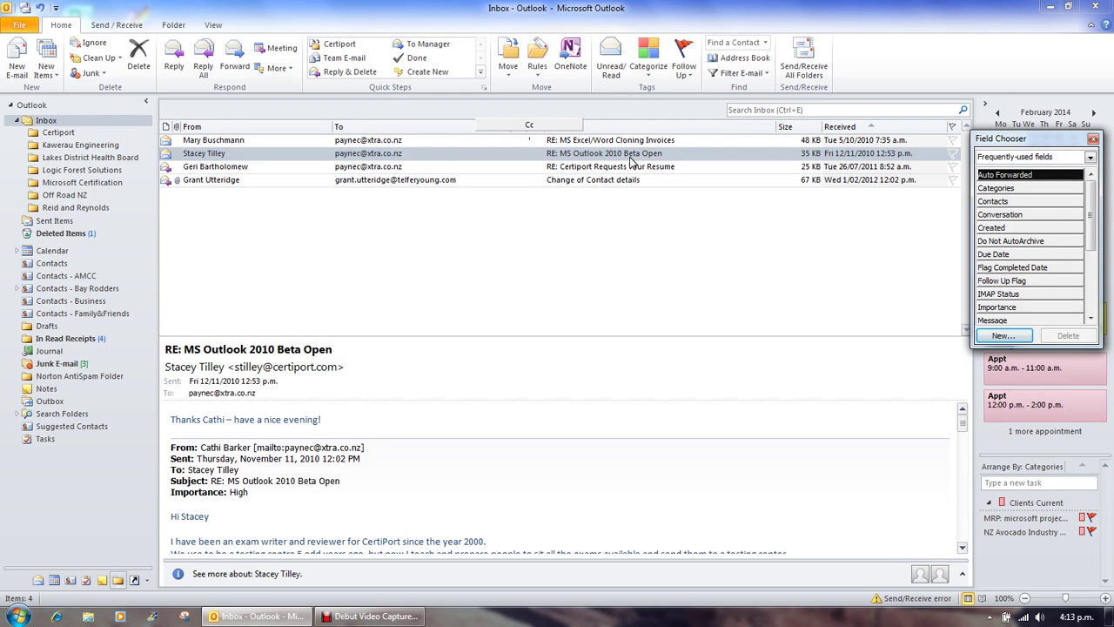
click(1093, 139)
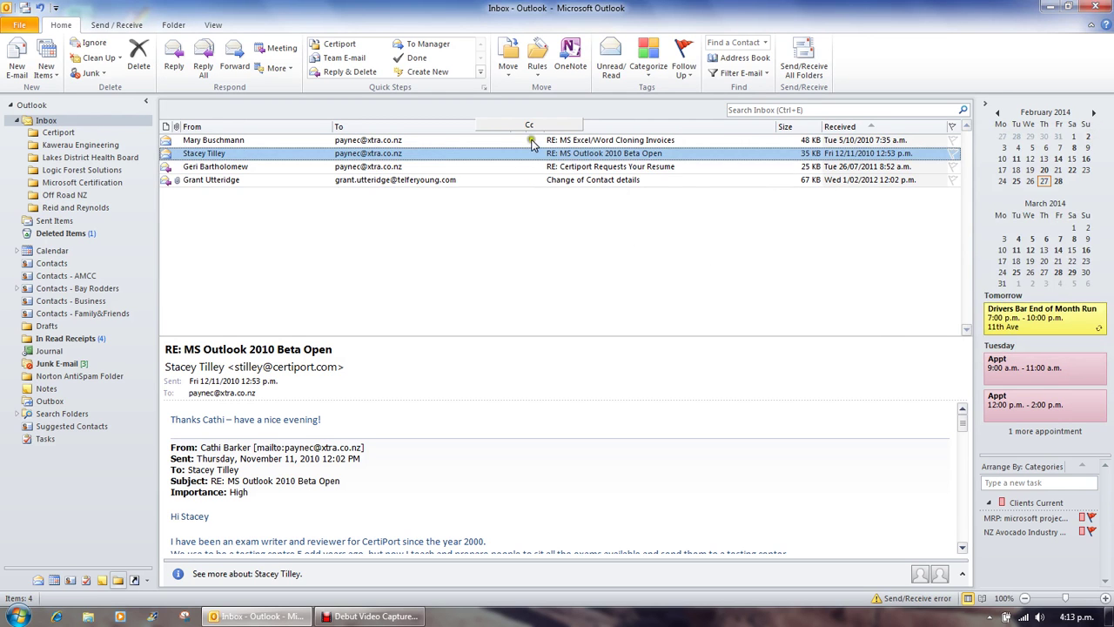
click(427, 126)
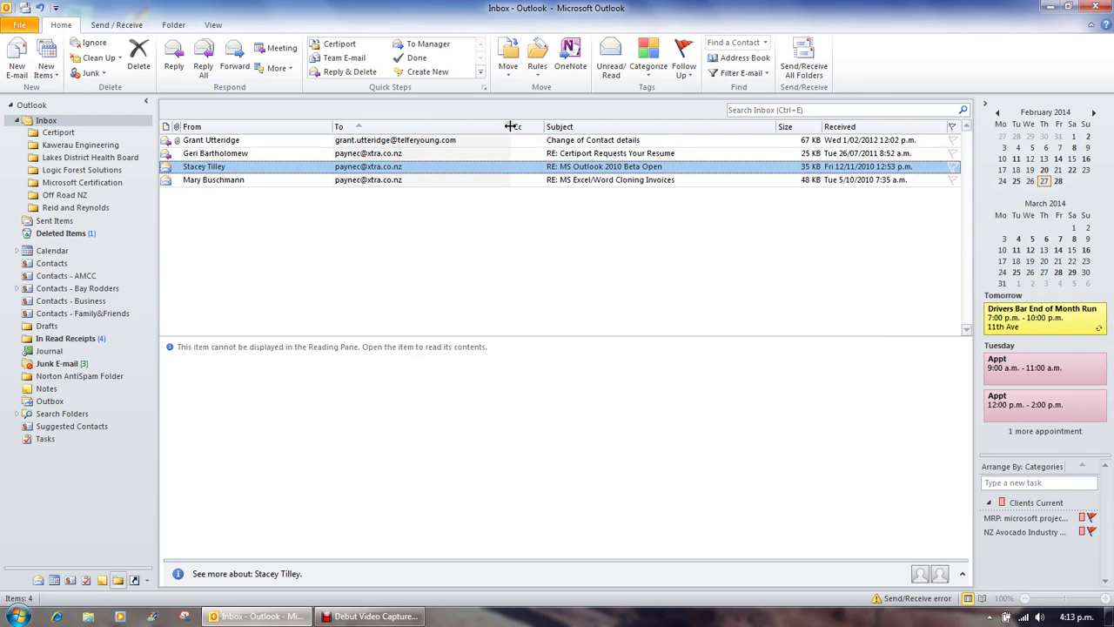
drag(510, 126, 562, 132)
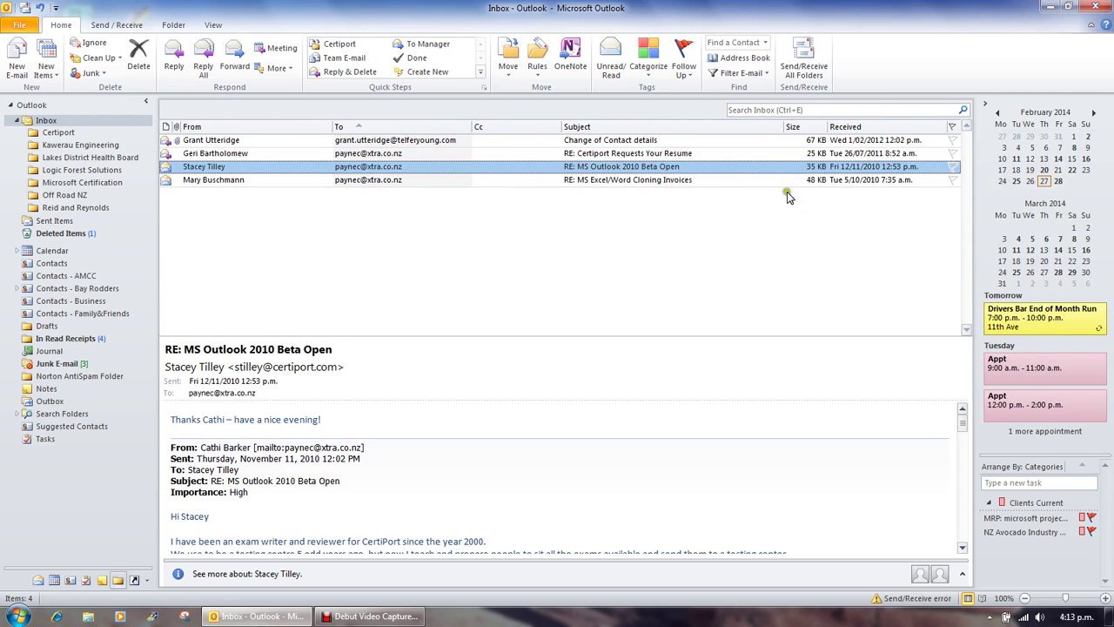
Step: Add the Categories field as a column between Subject and Size in the Inbox message list
right_click(791, 128)
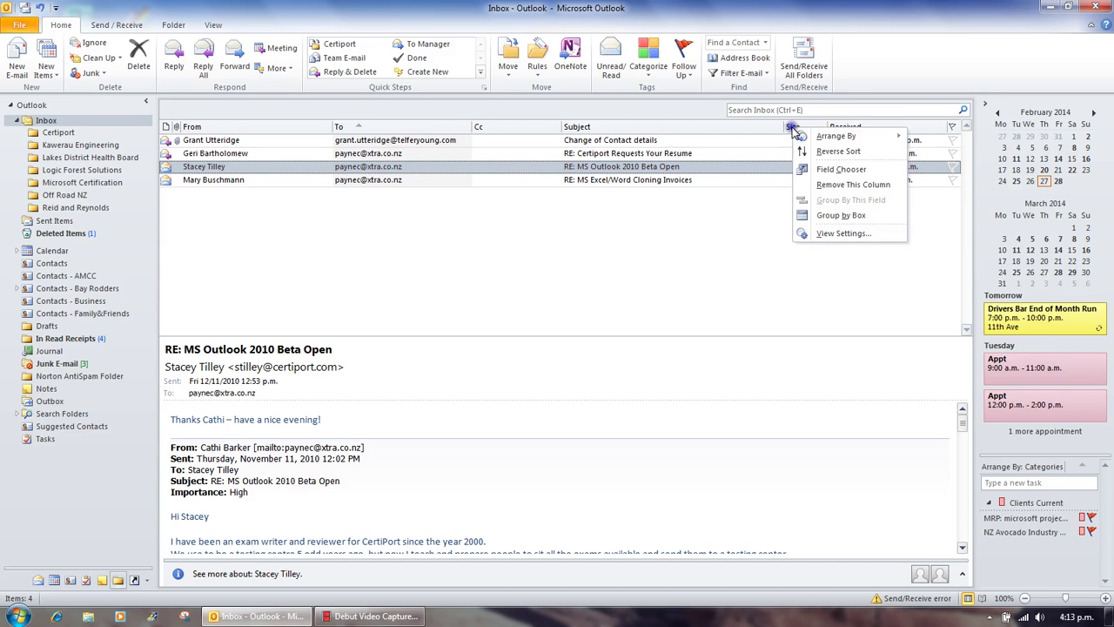
click(809, 169)
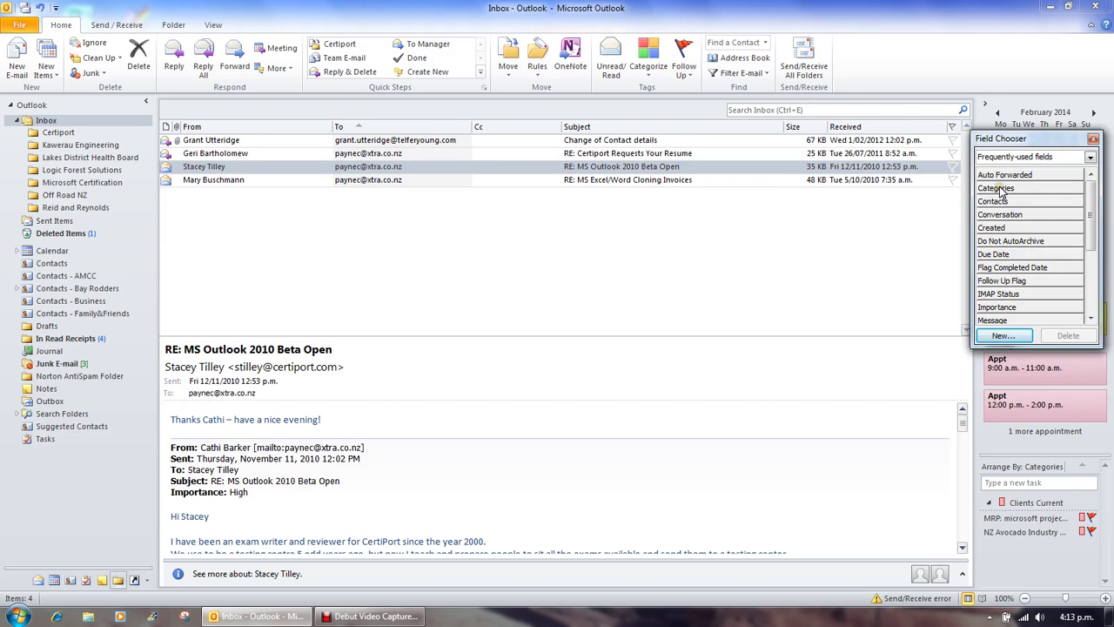
drag(1000, 191, 788, 129)
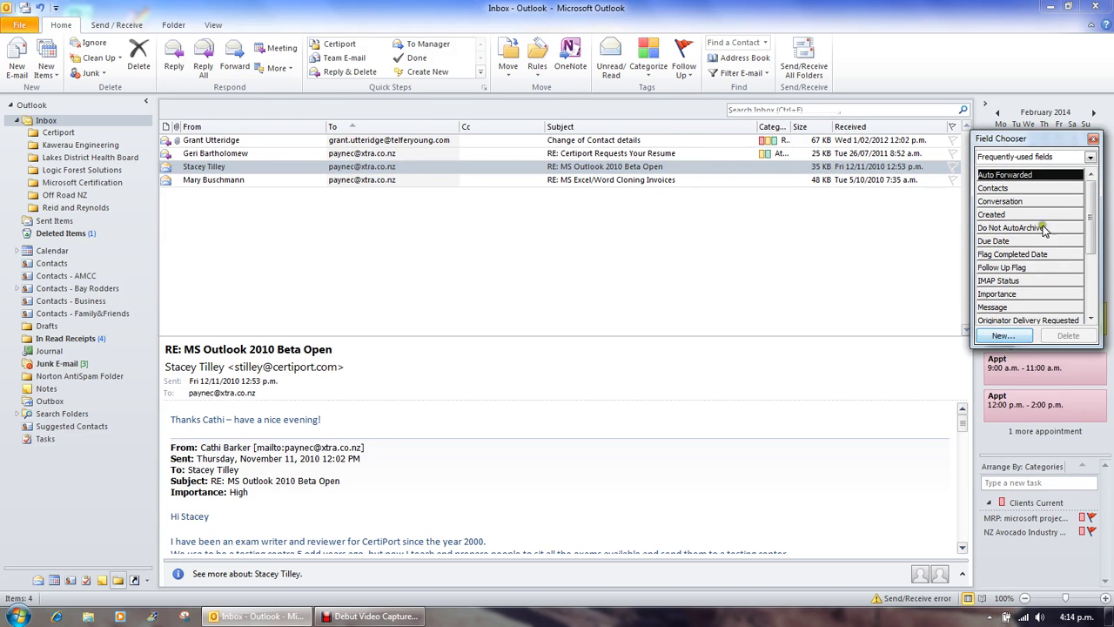
click(1093, 139)
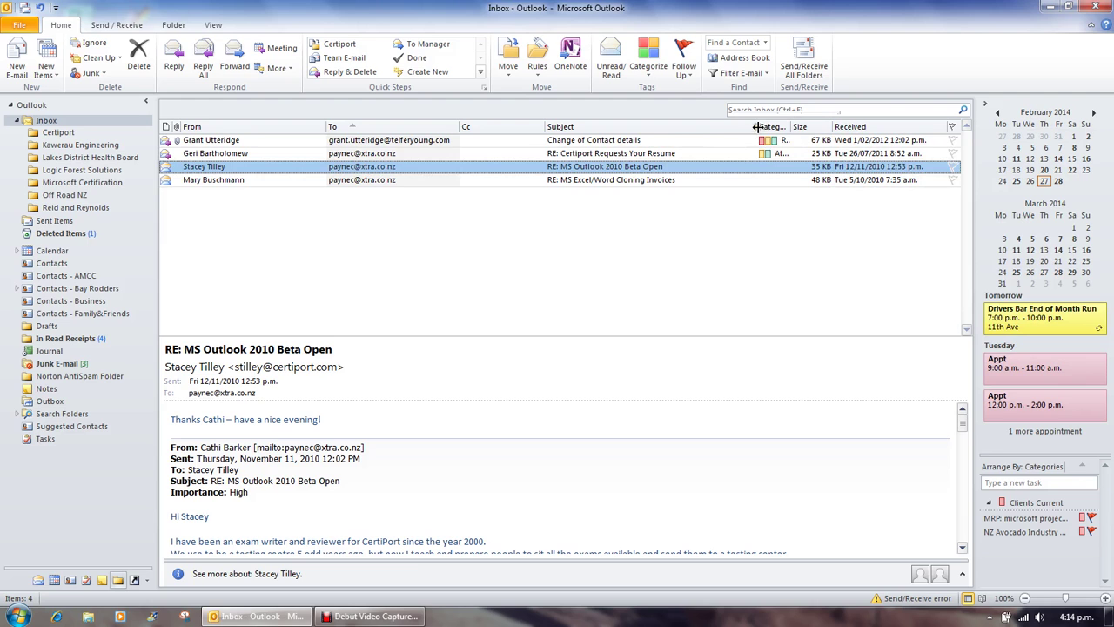
Step: Widen the Categories column to show more of the category names, and remove the Cc column from the message list
drag(756, 127, 825, 127)
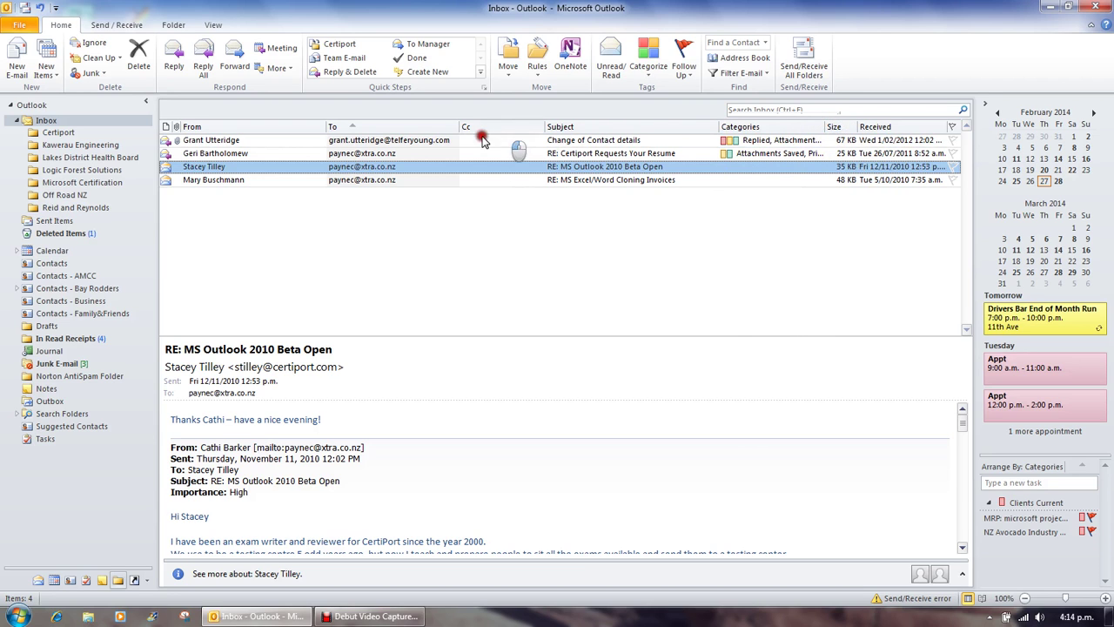
drag(483, 129, 286, 242)
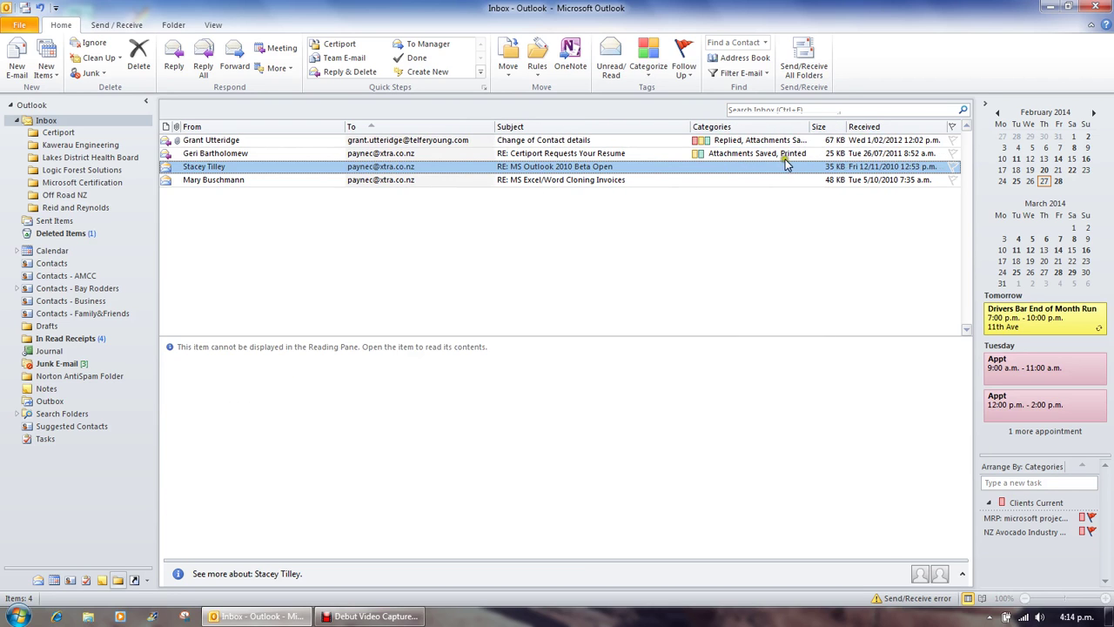
drag(808, 127, 821, 126)
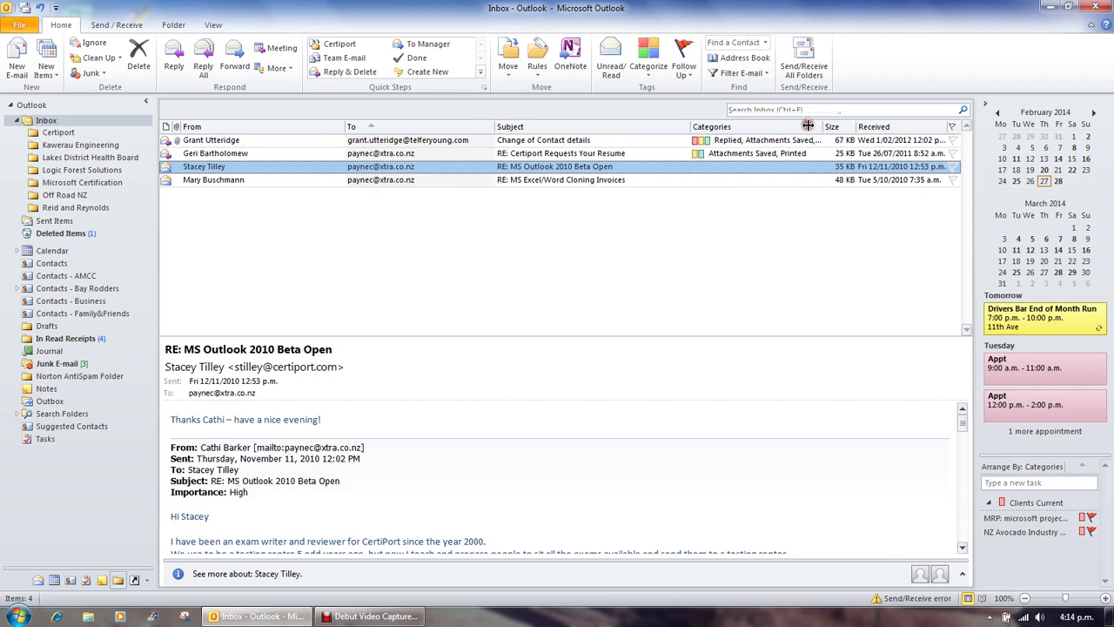